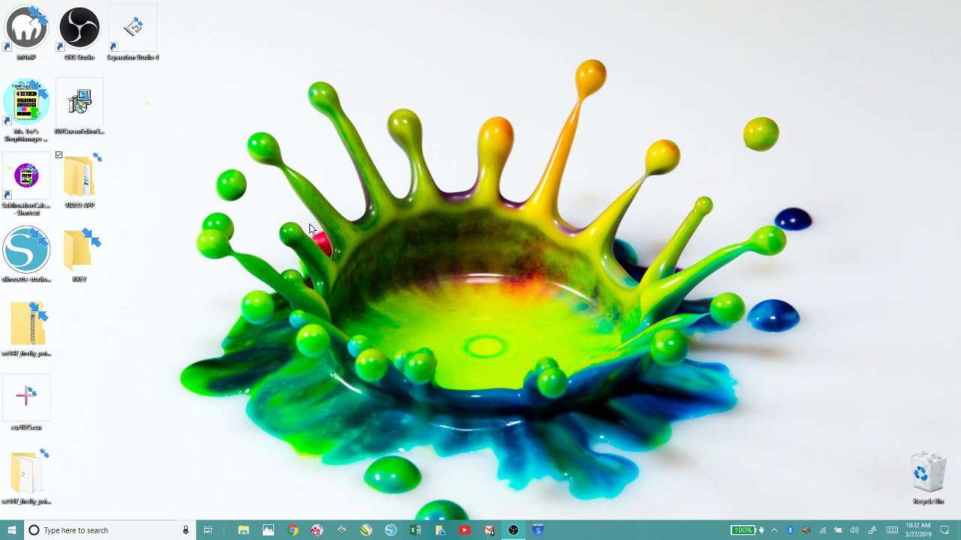
Open VIDEO APP, then APP -MST, APPLICATION FILES and the APP DO NOT REMOVE folder.
double_click(82, 183)
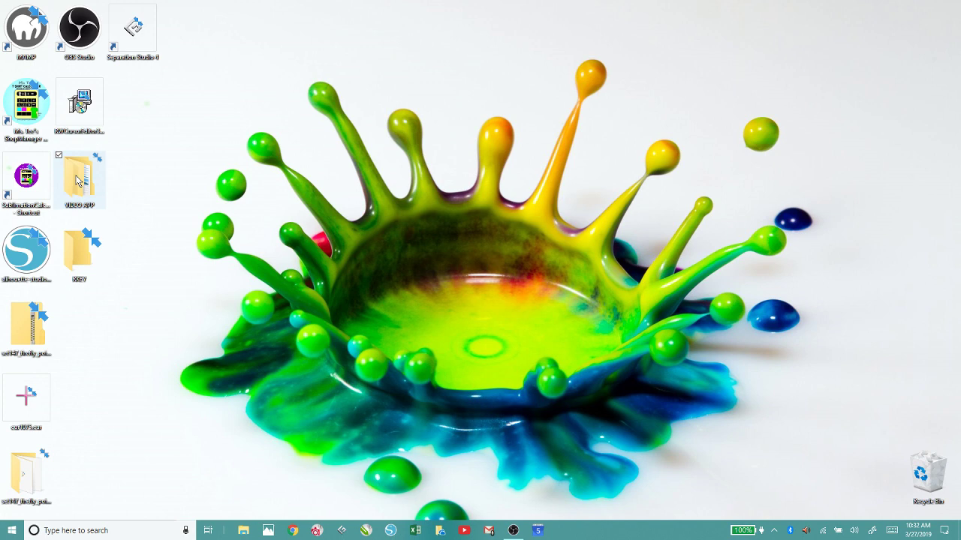
double_click(358, 142)
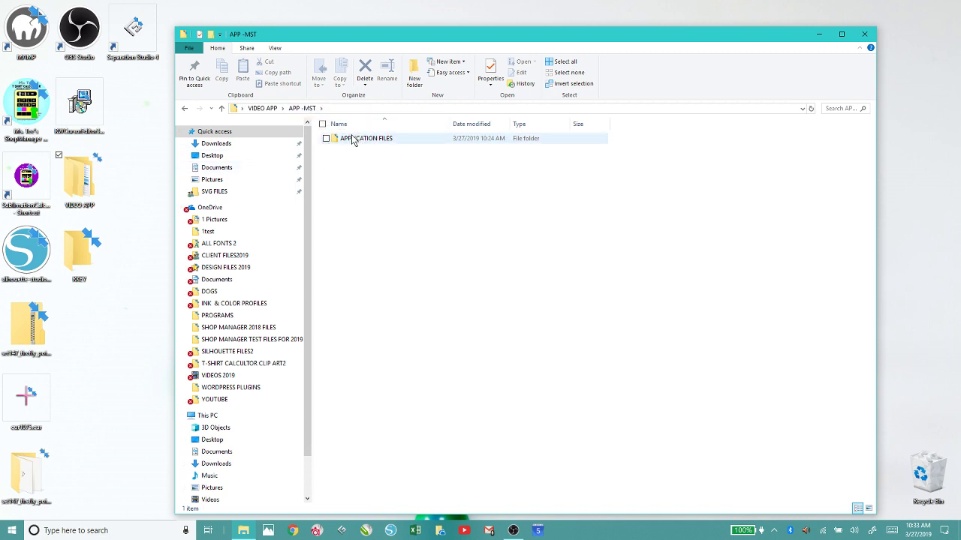
double_click(345, 141)
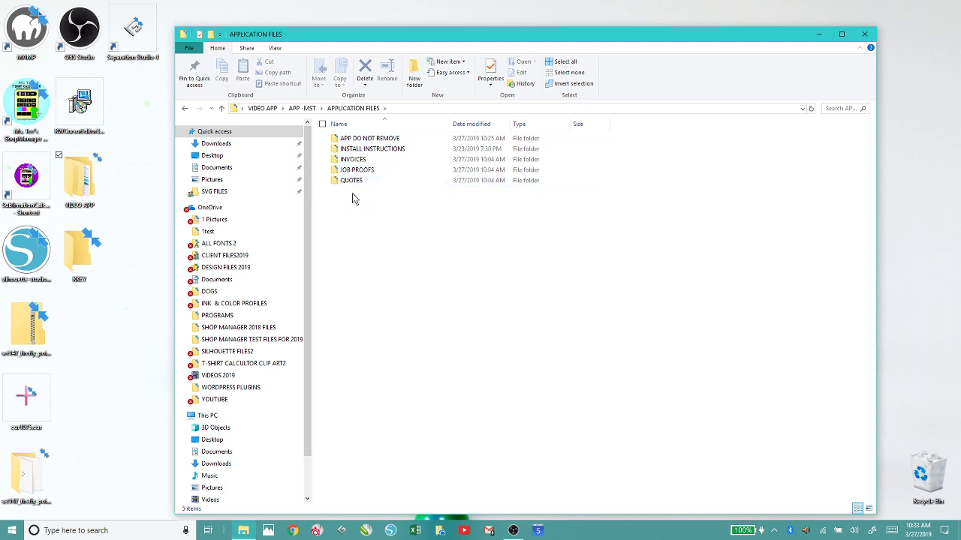
left_click(377, 144)
left_click(379, 141)
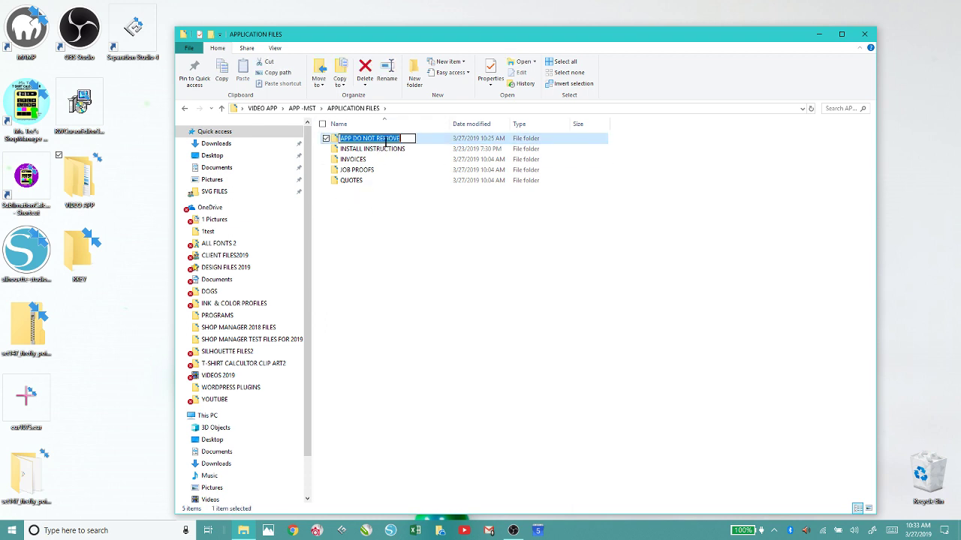
left_click(442, 206)
double_click(363, 140)
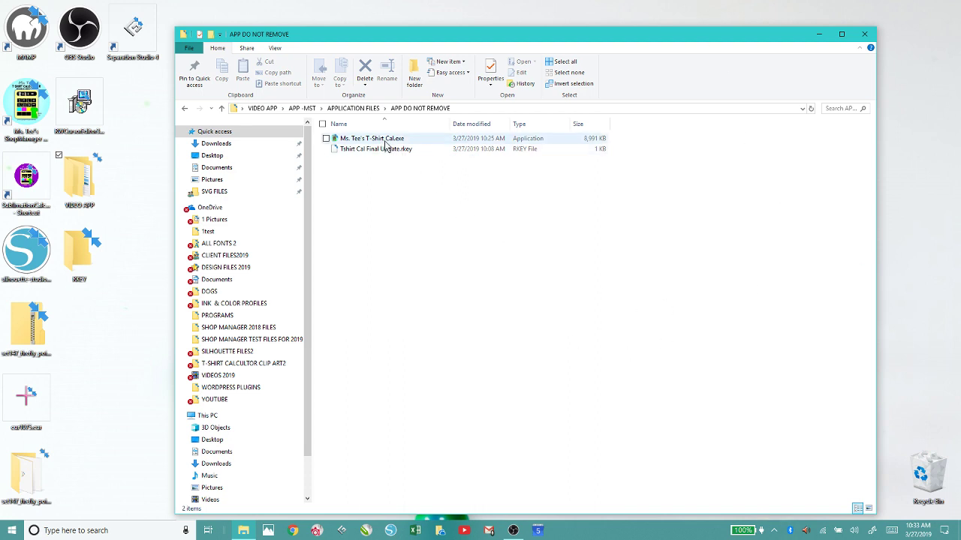
Check and close the empty RKEY desktop folder, then select Ms. Tee's T-Shirt Cal.exe.
left_click(79, 263)
double_click(79, 263)
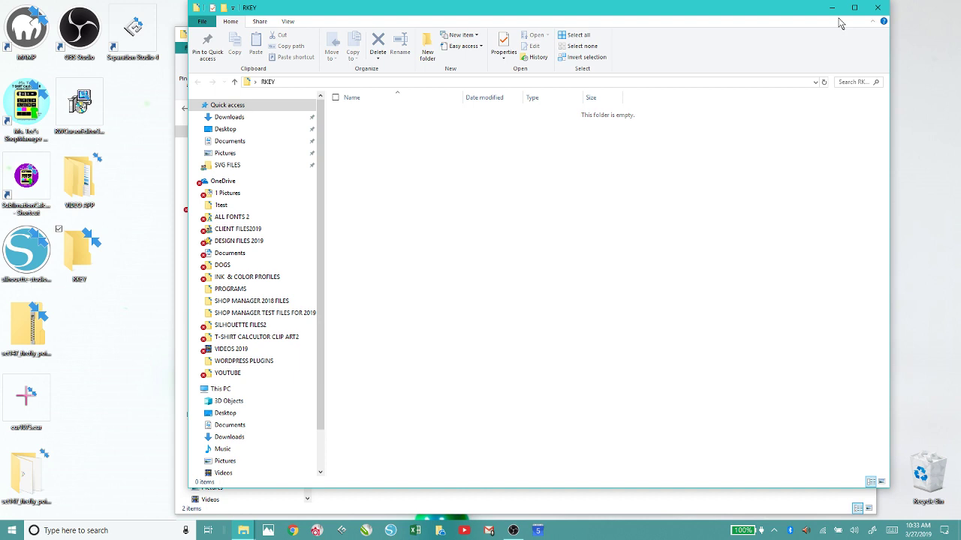
left_click(876, 7)
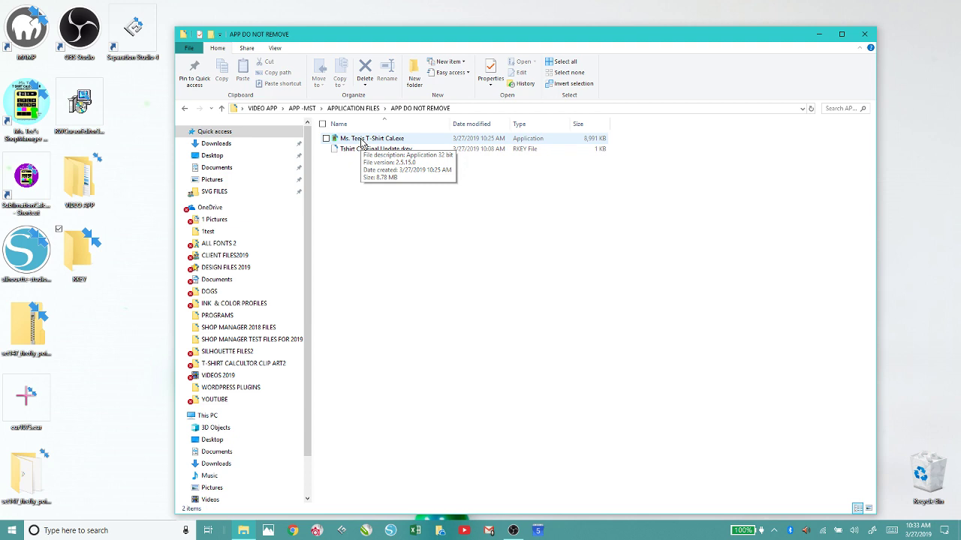
left_click(363, 142)
Launch Ms. Tee's T-Shirt Cal.exe, close the folder window, and place Shop Manager beside the invoice.
double_click(362, 143)
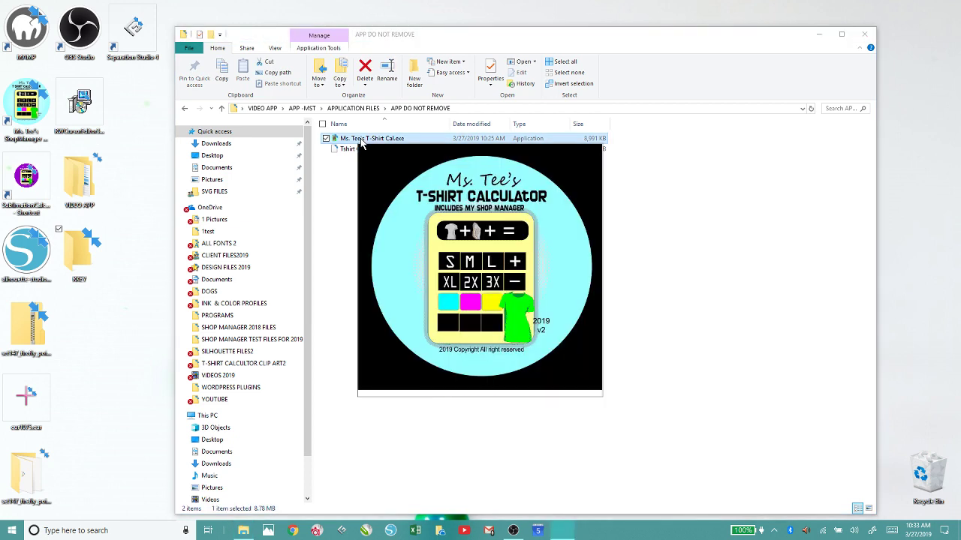
left_click(866, 35)
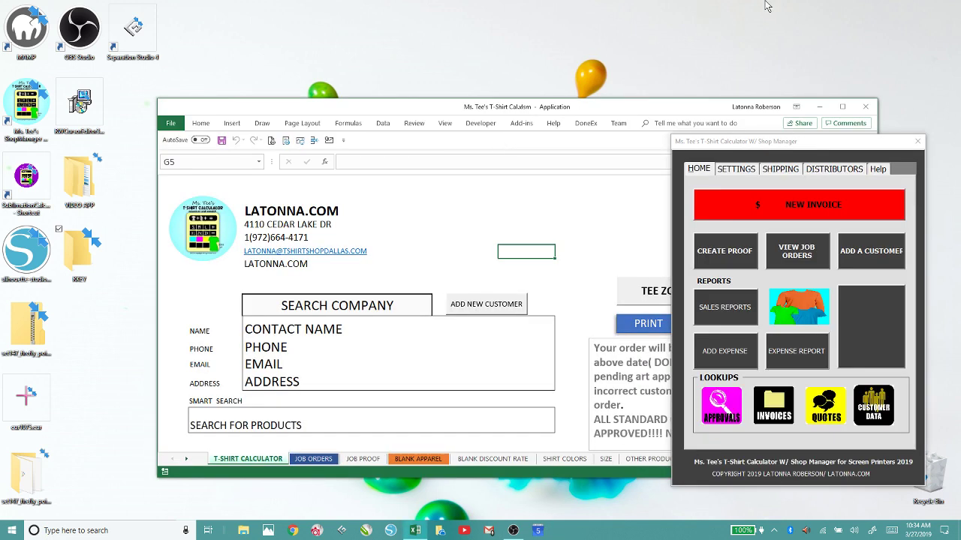
left_click_drag(869, 150, 786, 95)
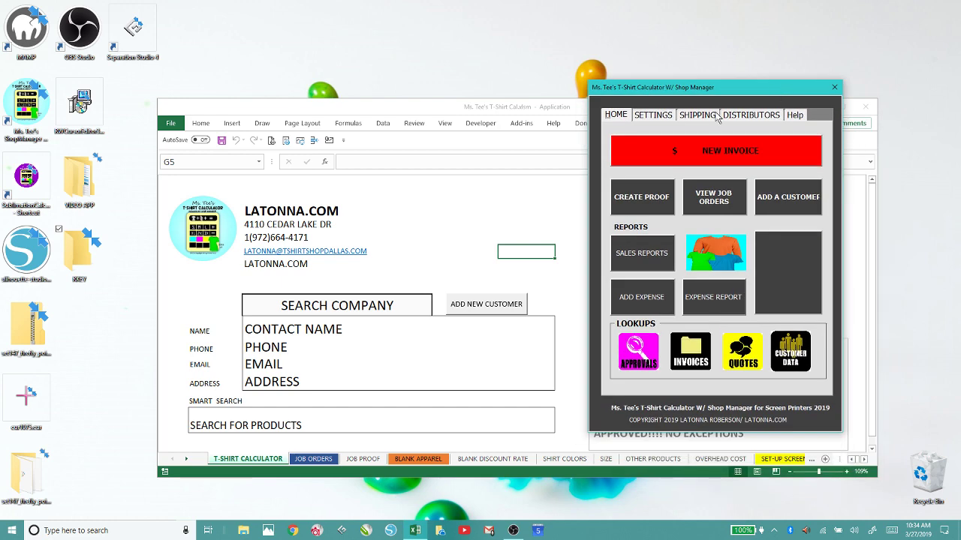
left_click_drag(681, 92, 842, 68)
Maximize Excel and view the JOB PROOF, JOB ORDERS, new customer form and SALES REPORTS sheets.
left_click(842, 107)
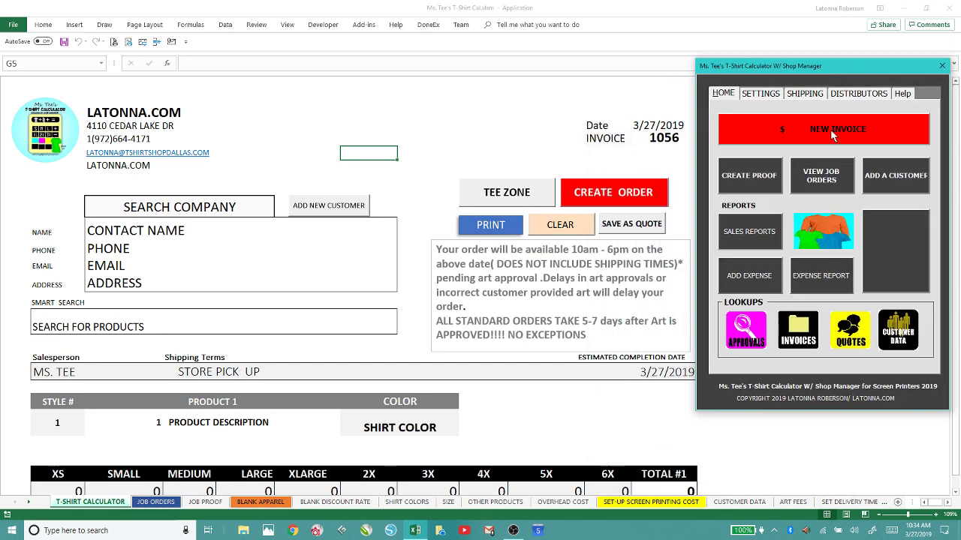
left_click(751, 182)
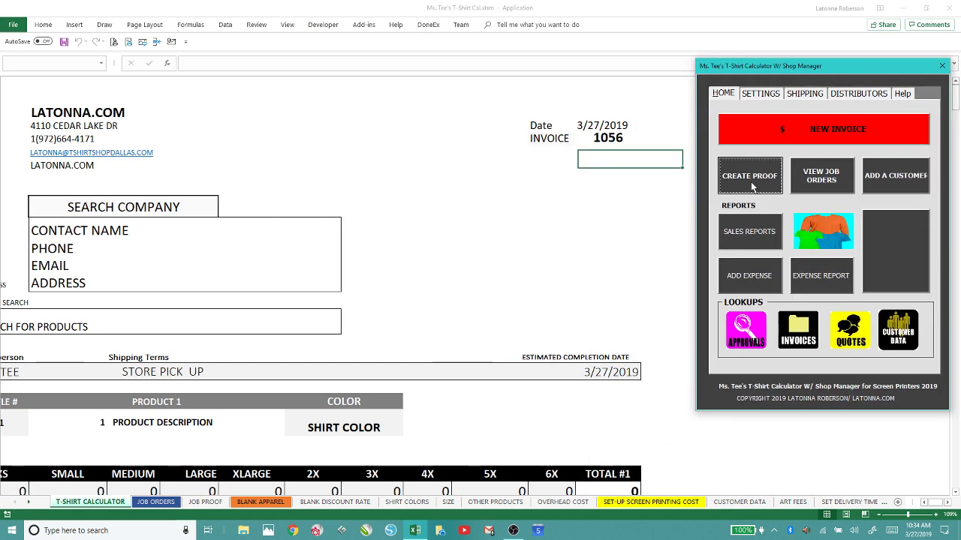
left_click(818, 179)
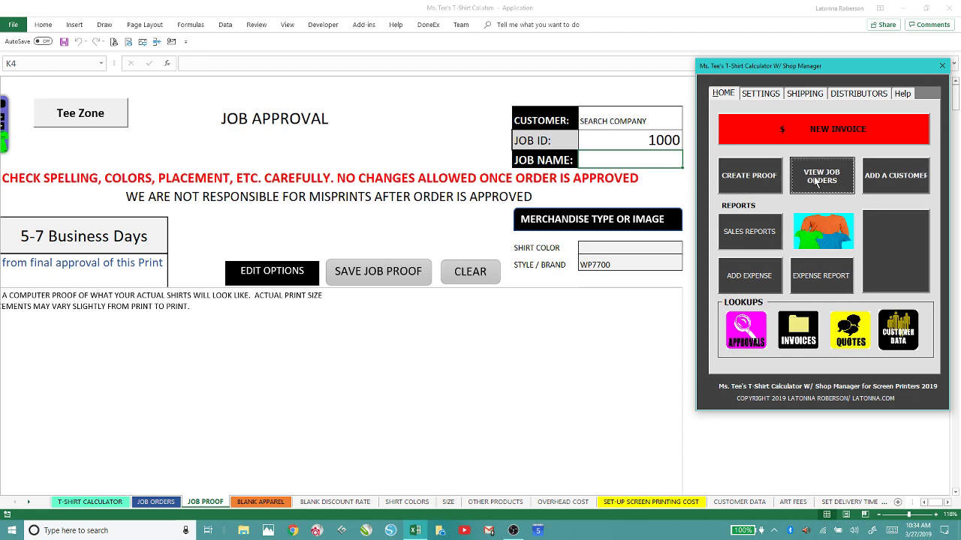
left_click(884, 186)
left_click(339, 6)
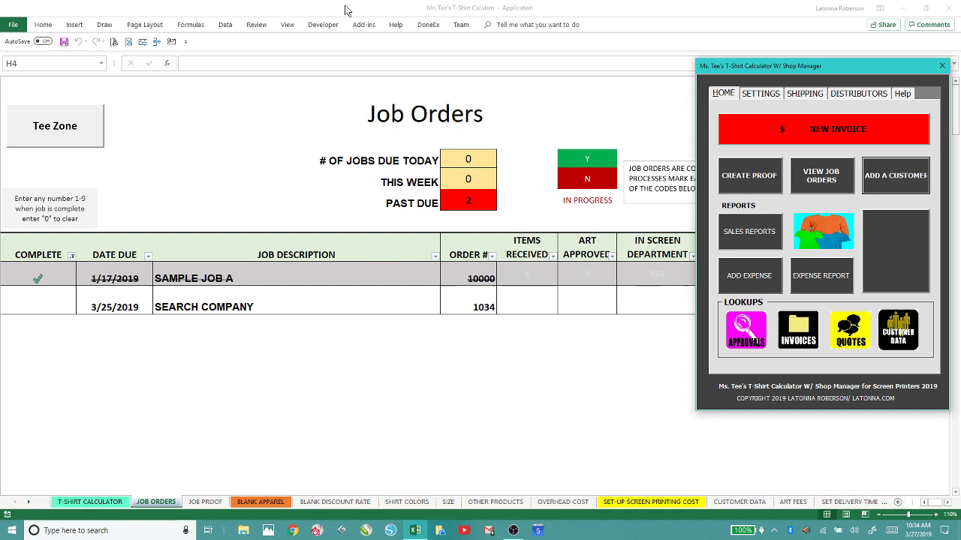
left_click(748, 231)
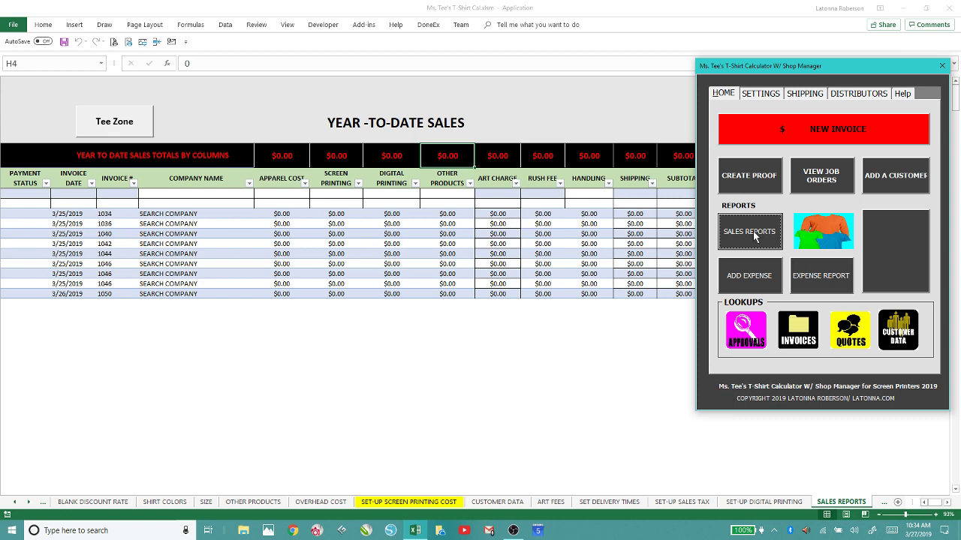
Browse the product list, then show the YEARLY EXPENSE LOG and YTD EXPENSE TOTALS sheets.
left_click(830, 242)
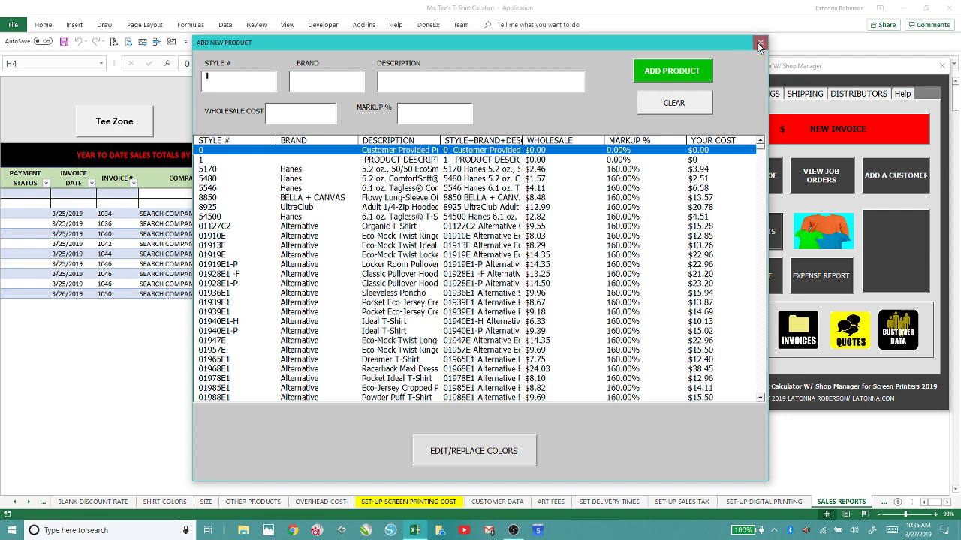
left_click(759, 43)
left_click(747, 276)
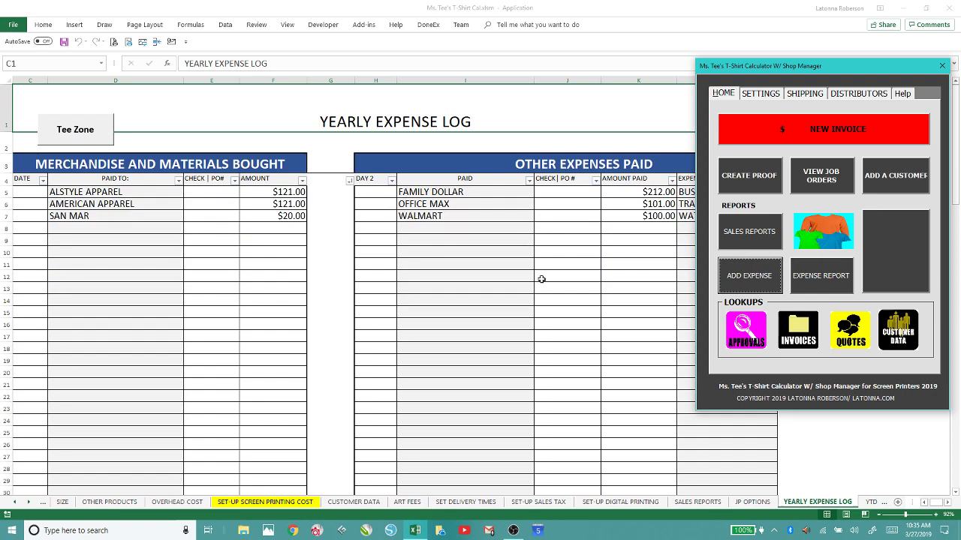
left_click(819, 280)
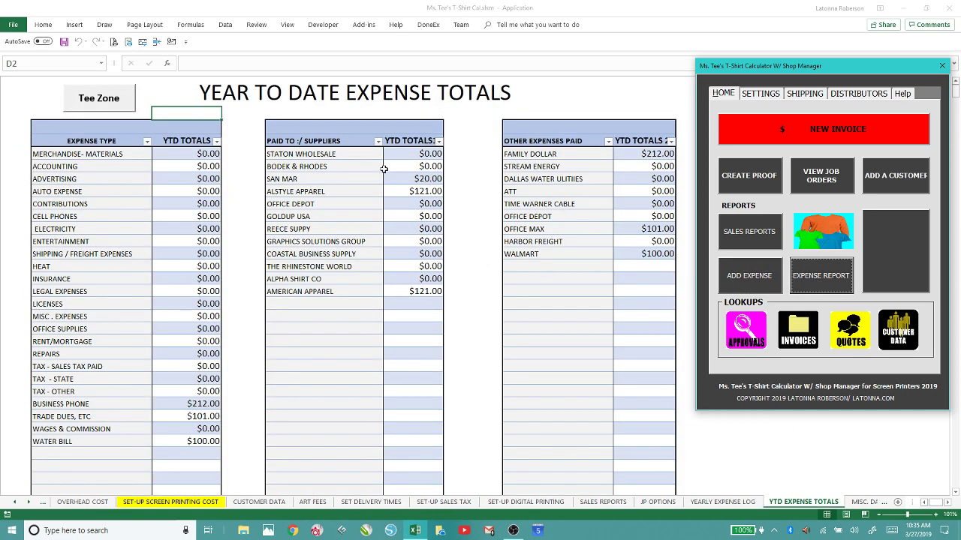
left_click(735, 340)
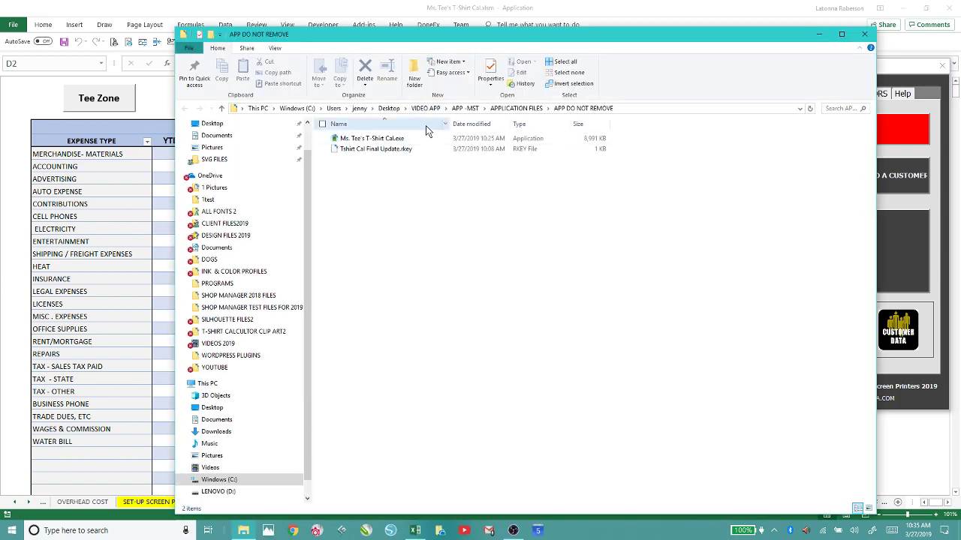
Browse from APP -MST into APPLICATION FILES and the JOB PROOFS folder, twice.
left_click_drag(745, 42, 587, 50)
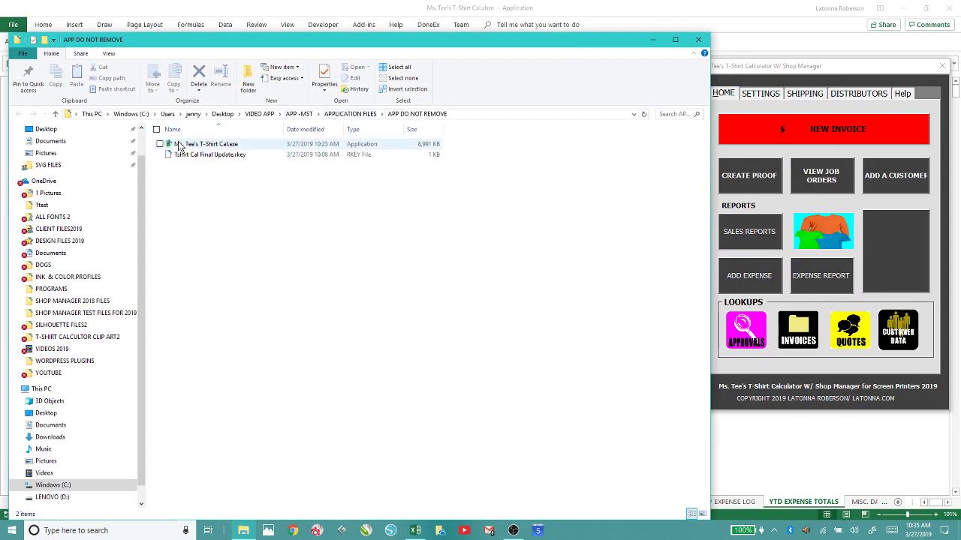
left_click(302, 114)
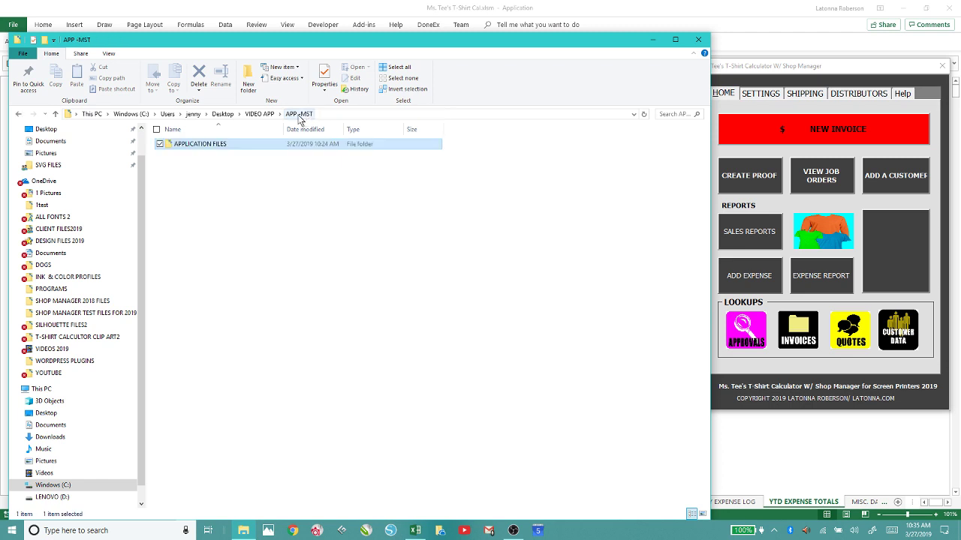
double_click(197, 144)
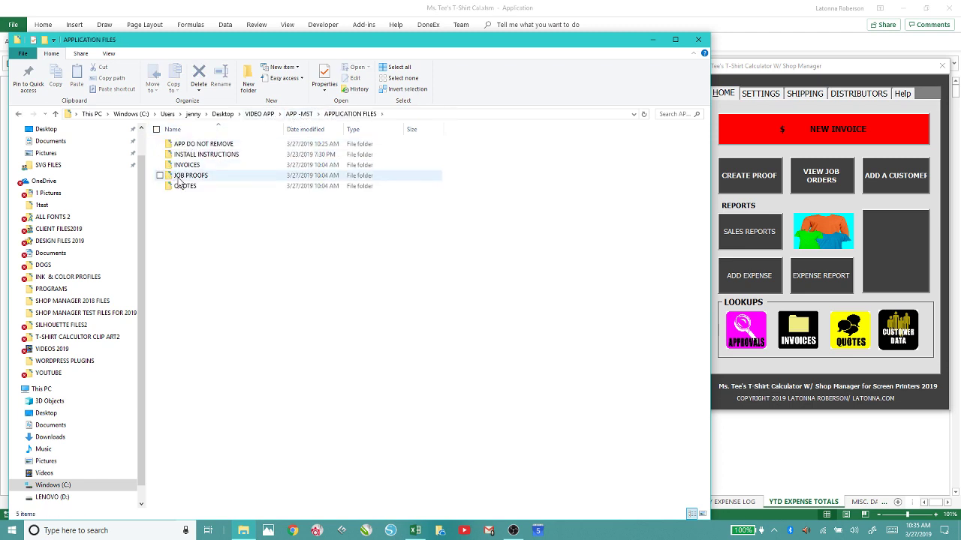
double_click(181, 177)
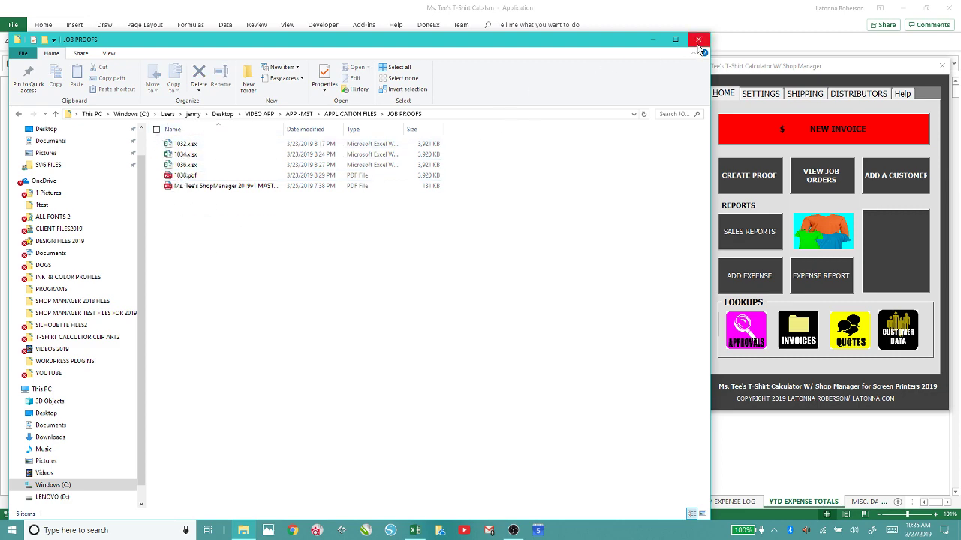
left_click(697, 39)
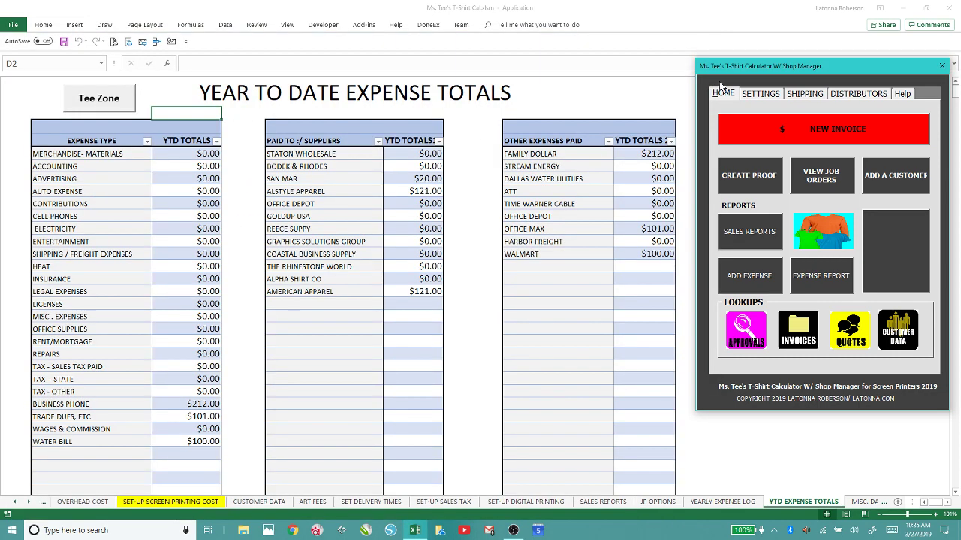
left_click(743, 330)
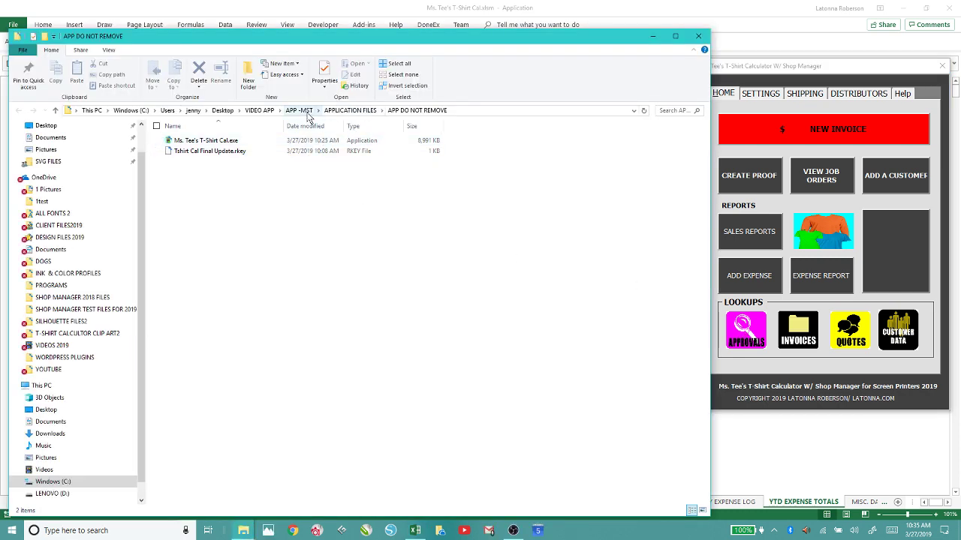
left_click(329, 113)
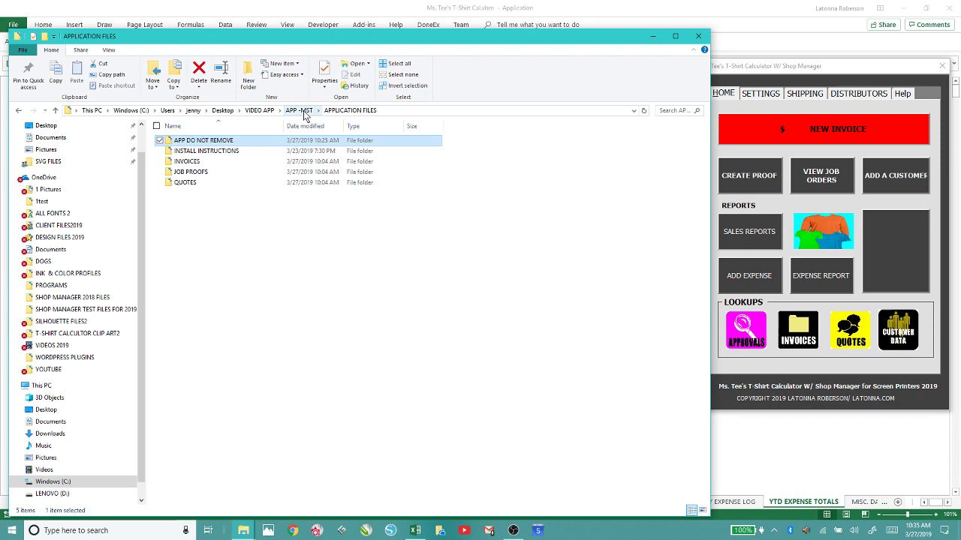
double_click(184, 173)
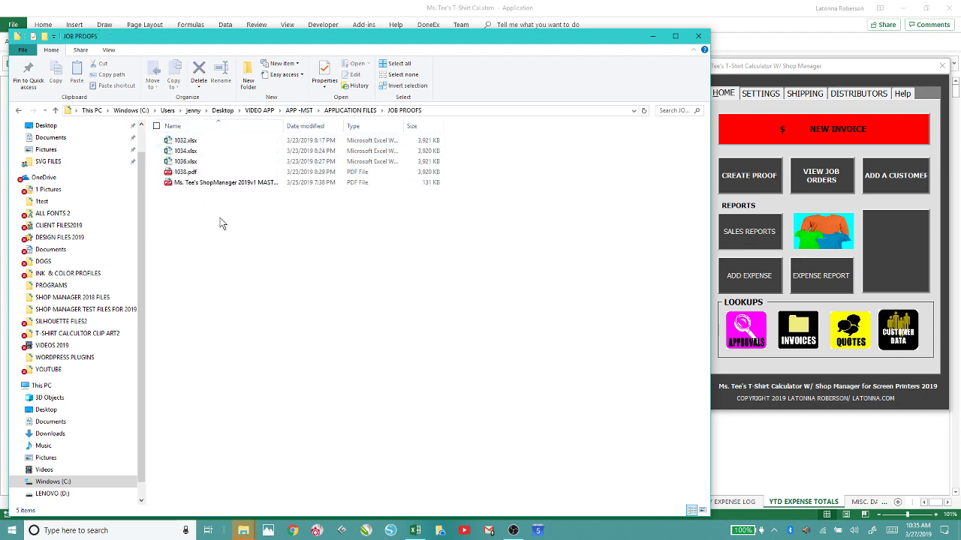
left_click(698, 36)
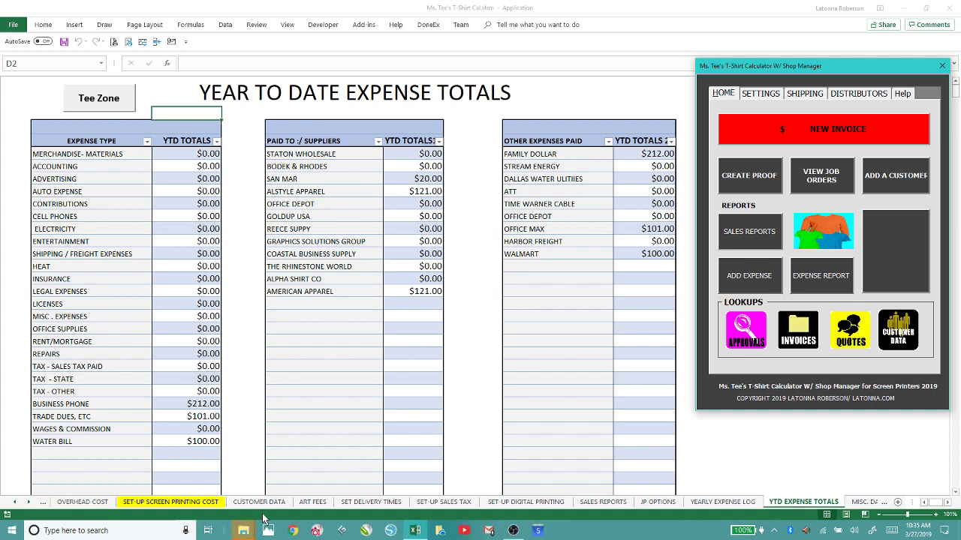
Reopen APP DO NOT REMOVE, go up to APPLICATION FILES, then close File Explorer.
mouse_move(242, 525)
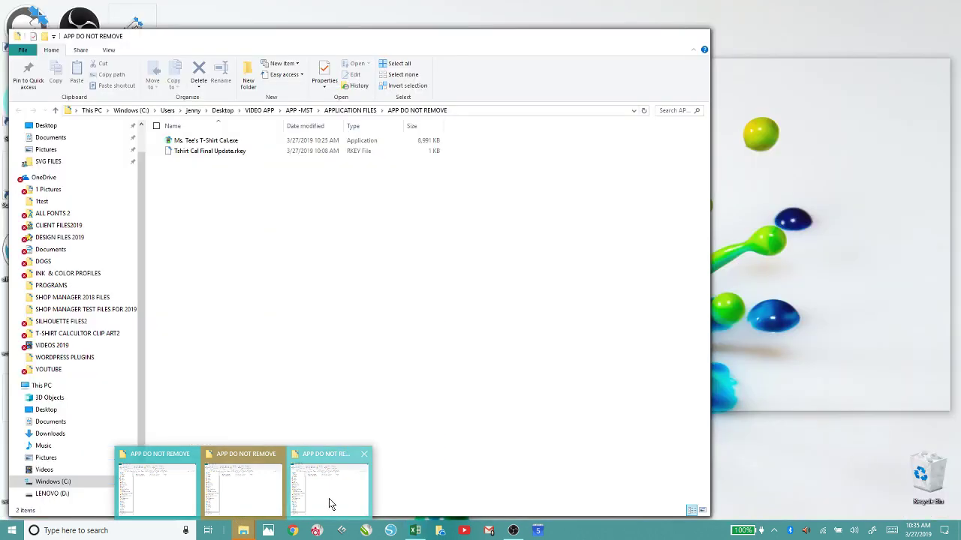
left_click(328, 499)
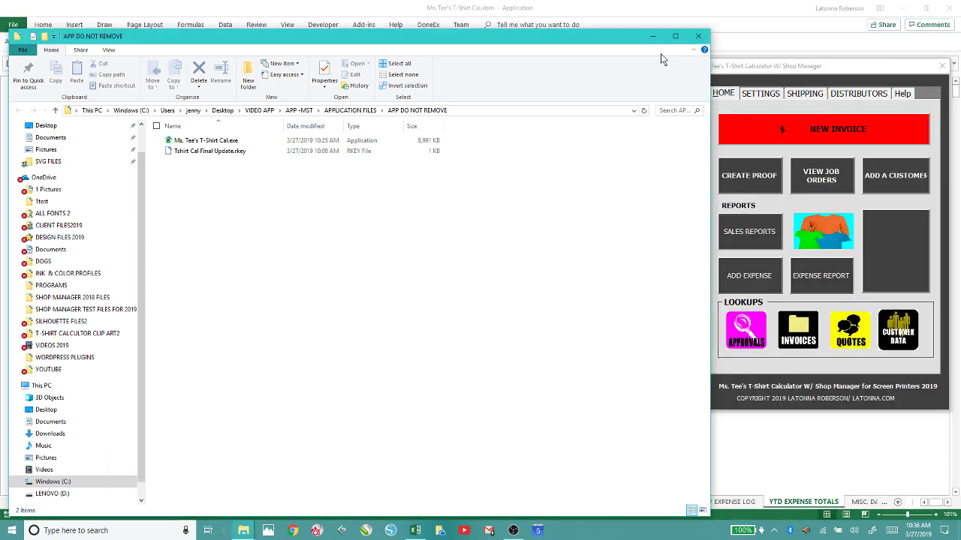
left_click(699, 38)
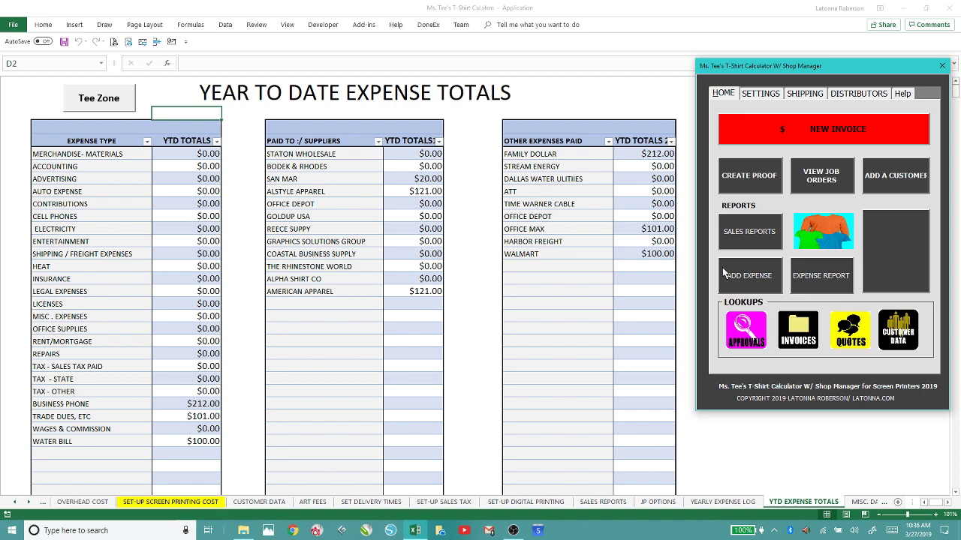
left_click(846, 330)
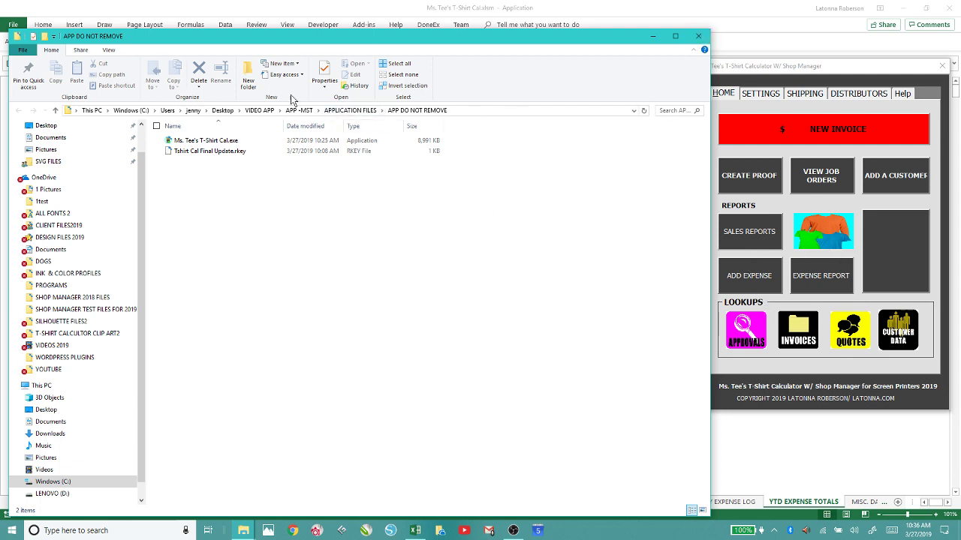
left_click(349, 111)
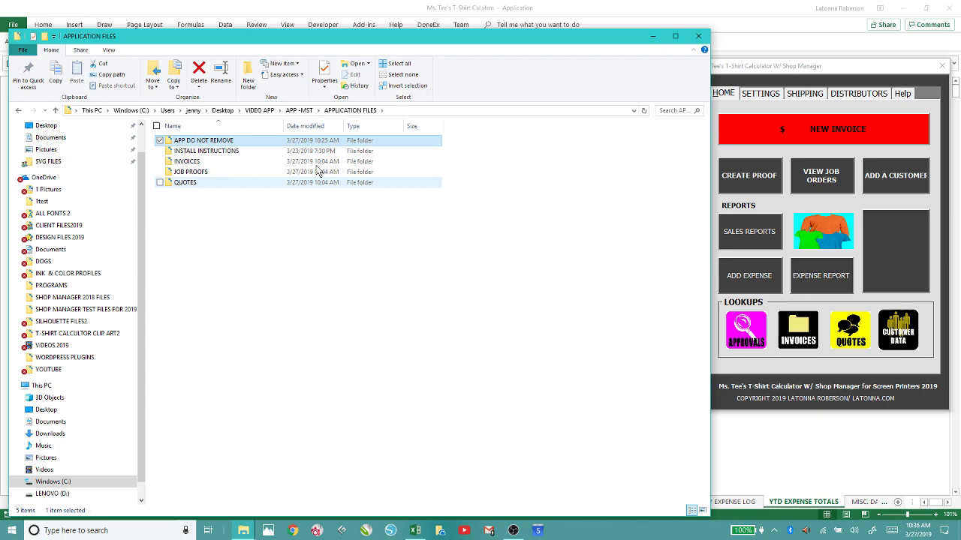
left_click(698, 37)
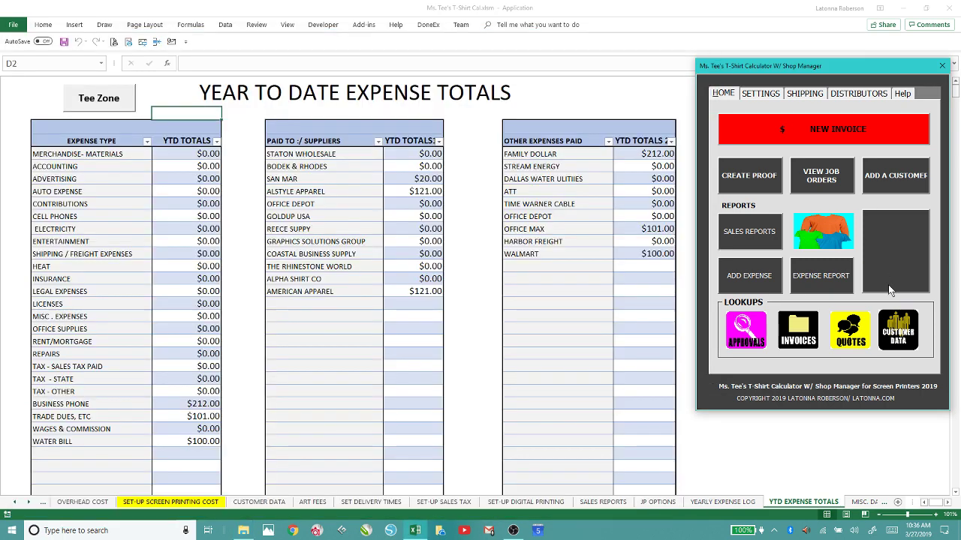
View the Customer Database, Blank Products List, apparel colour upcharge, discount rate and size upcharge settings.
left_click(894, 332)
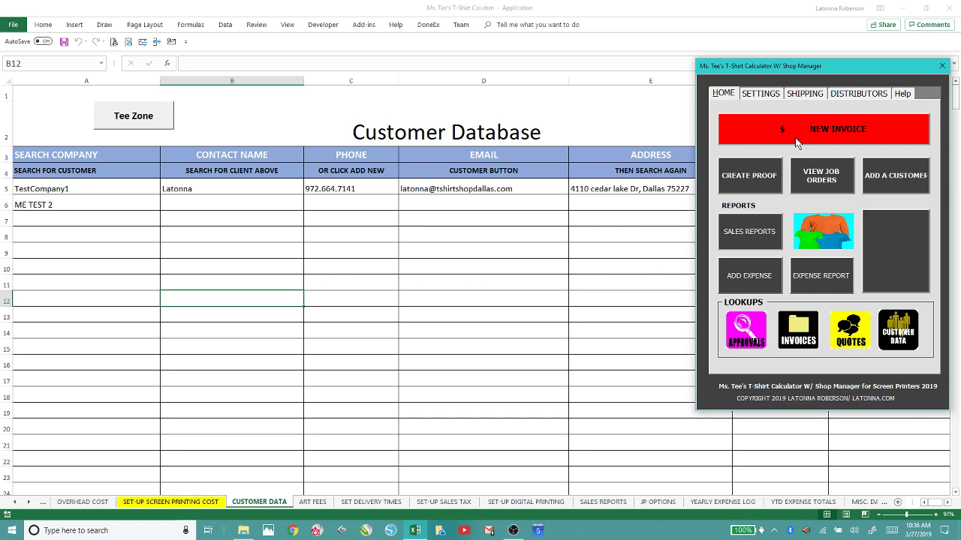
left_click(760, 95)
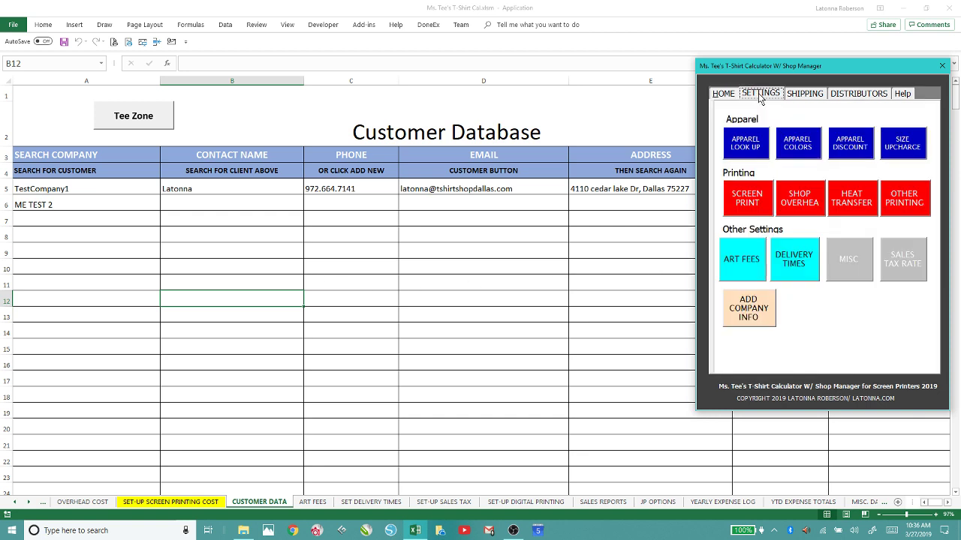
left_click(743, 147)
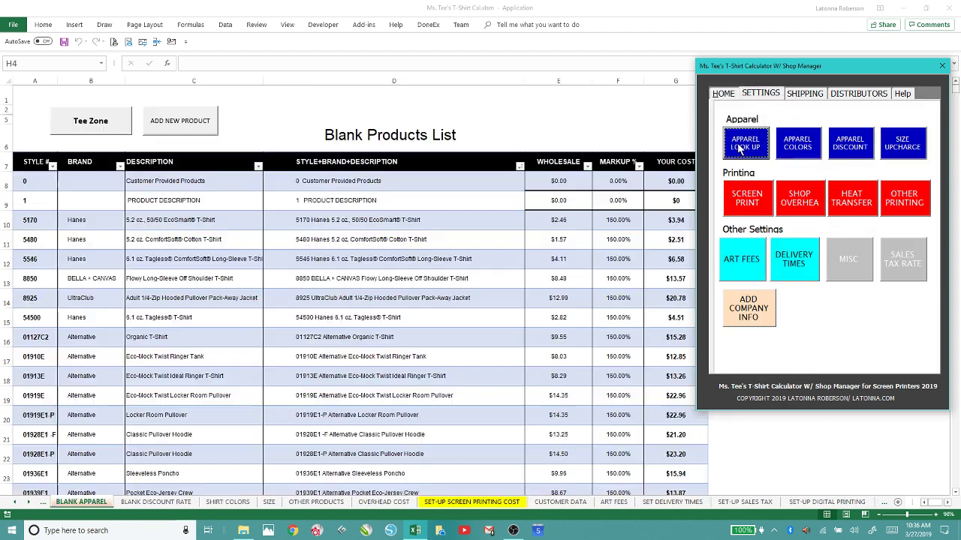
left_click(794, 145)
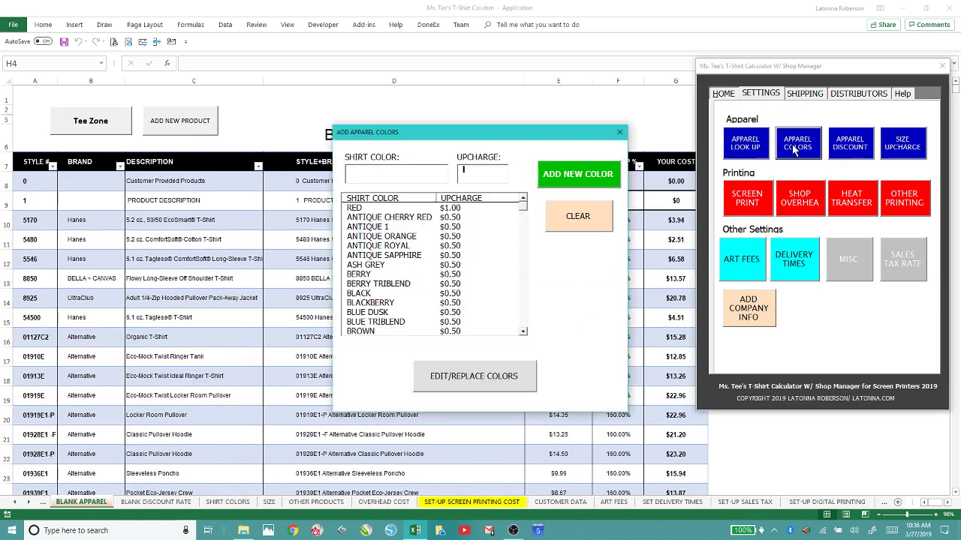
left_click(619, 134)
left_click(849, 143)
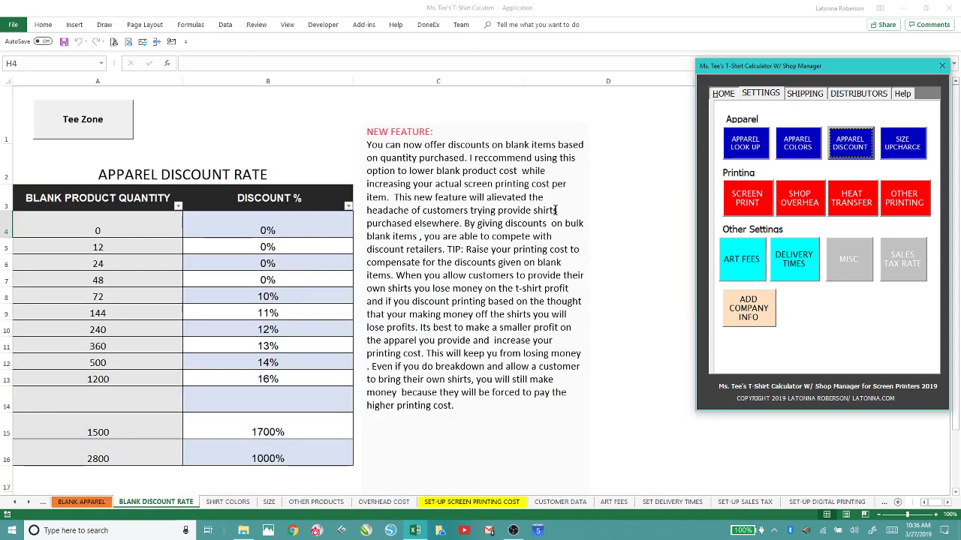
left_click(908, 154)
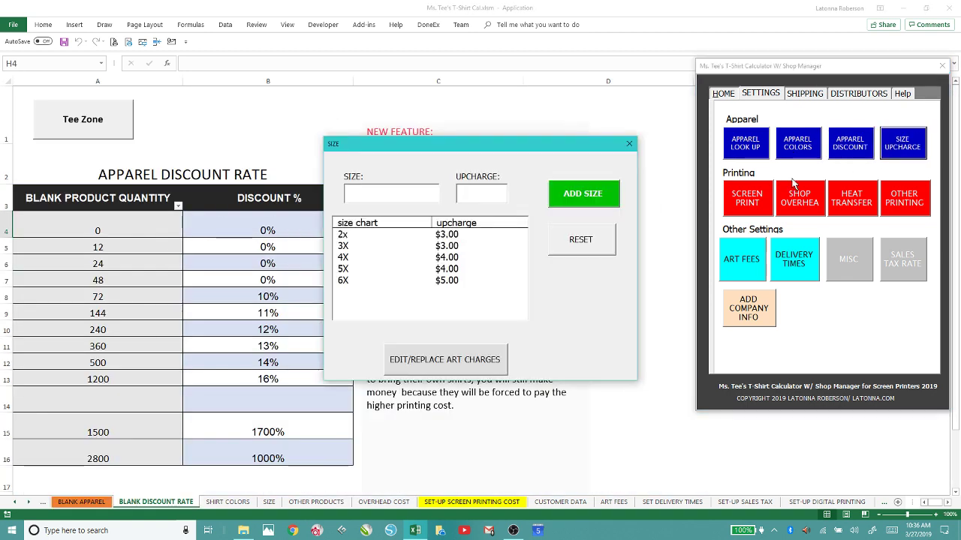
left_click(629, 144)
View the screen printing, shop overhead and heat transfer settings, then start a new invoice.
left_click(762, 192)
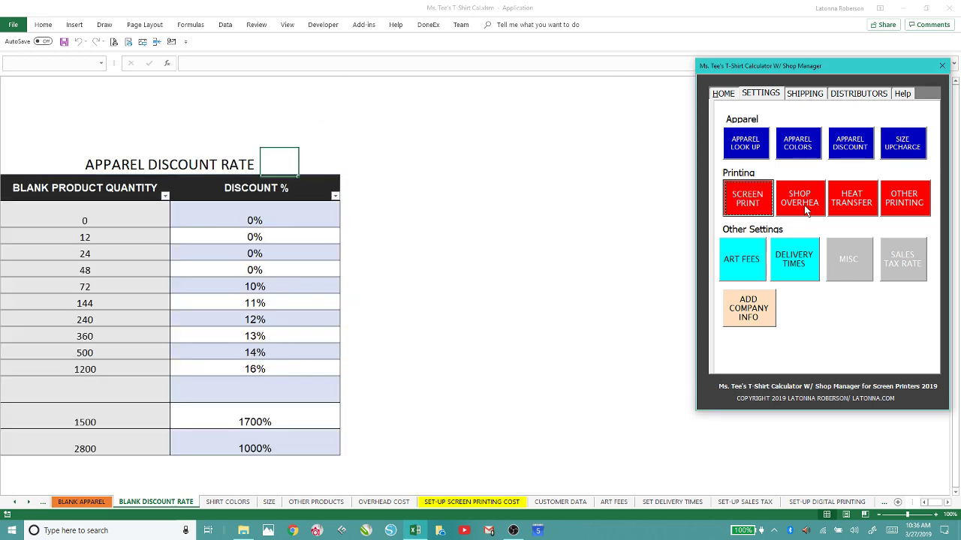
left_click(791, 198)
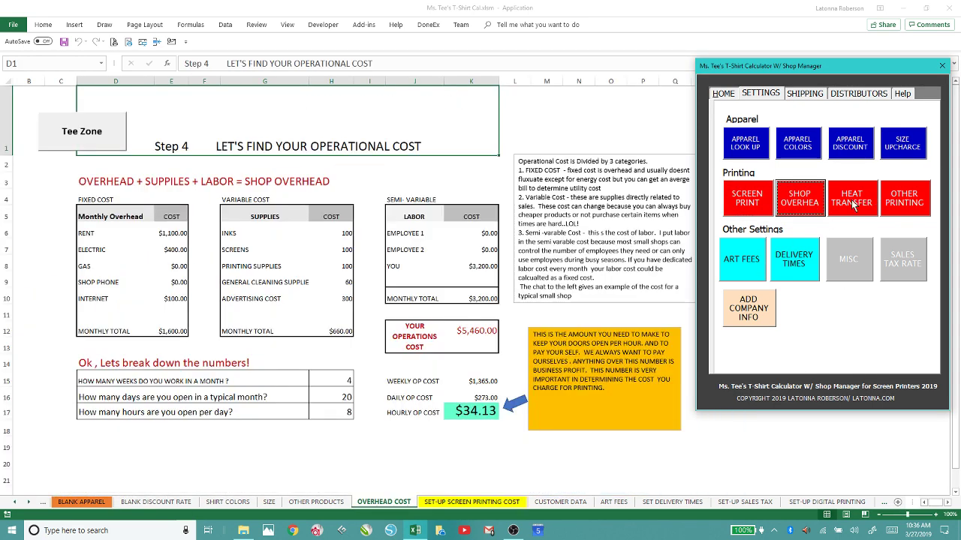
left_click(854, 205)
left_click(669, 99)
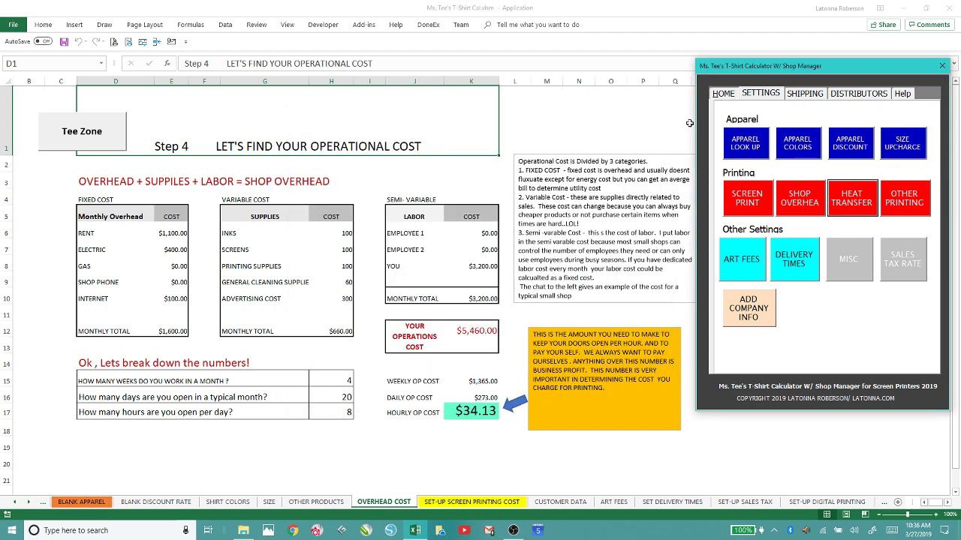
left_click(723, 94)
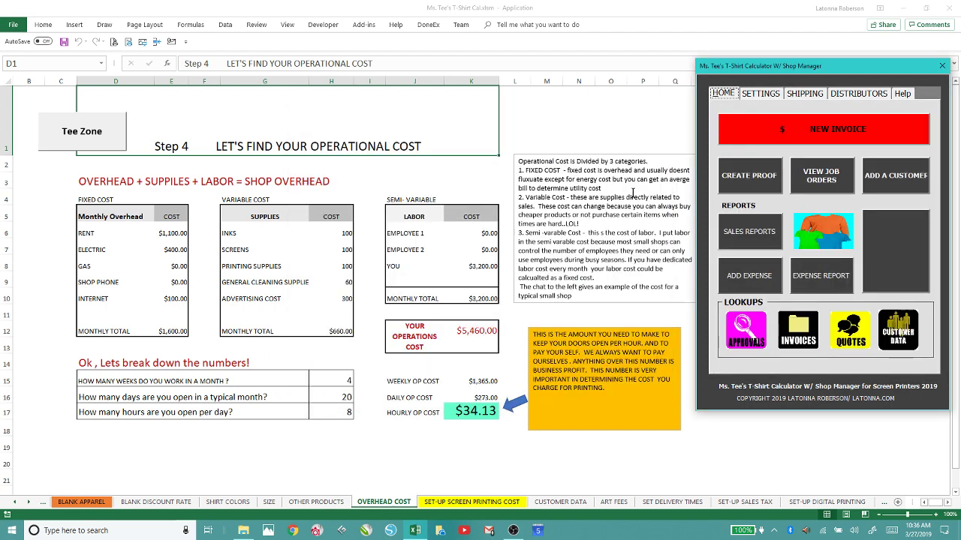
left_click(810, 132)
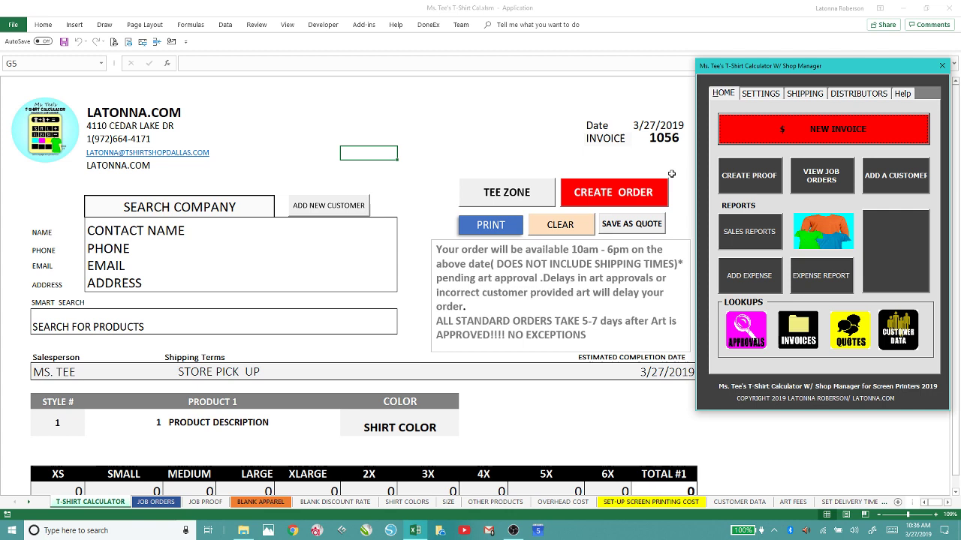
Enter company T-SHIRT SHOP, contact name, phone and e-mail, mark Retail Customer, note 'SHES CUTE!', and save.
left_click(334, 208)
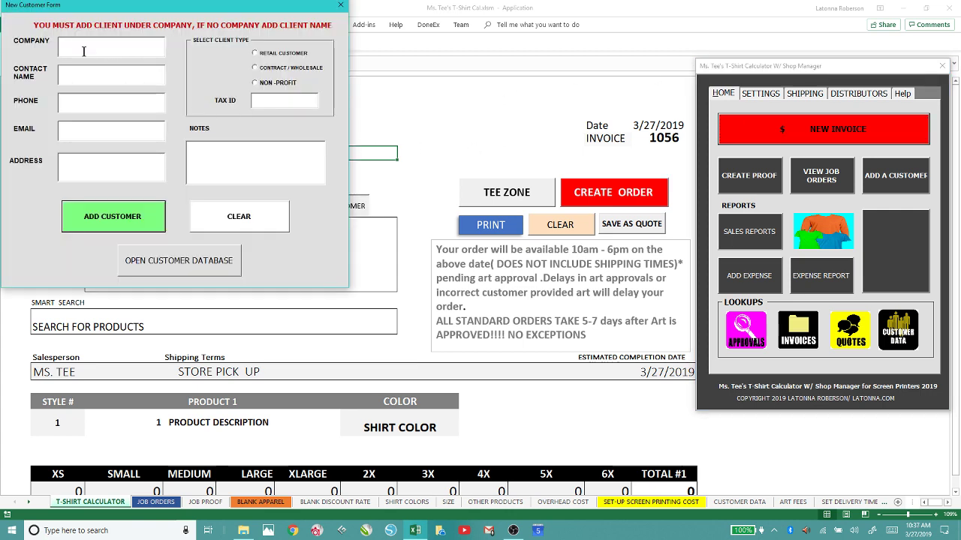
type("T-SHIRT SHOP DALLAS")
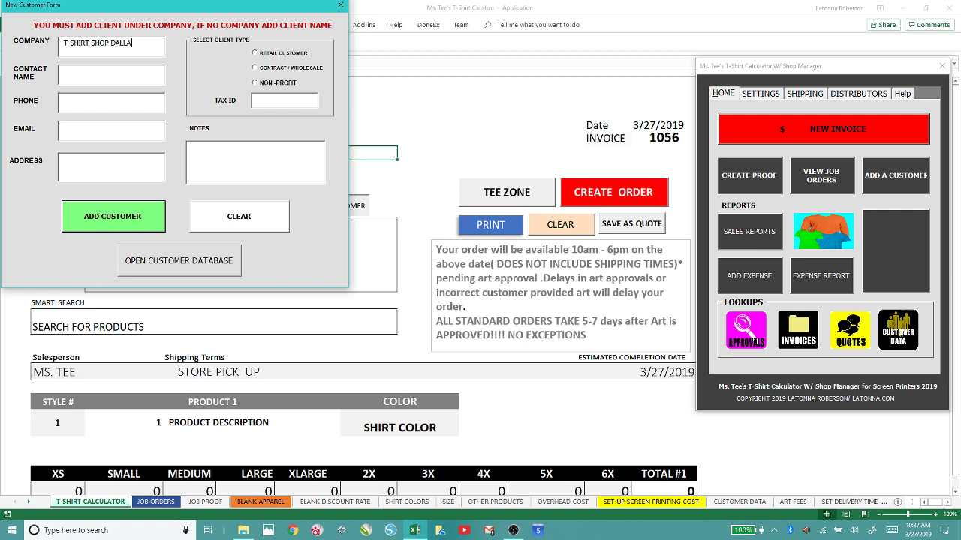
left_click(116, 72)
type("LATON21")
left_click(66, 135)
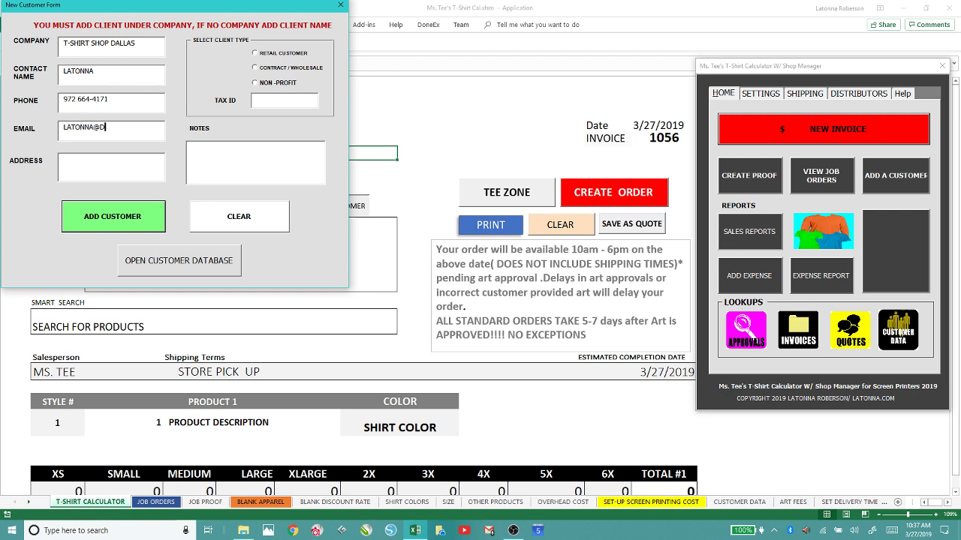
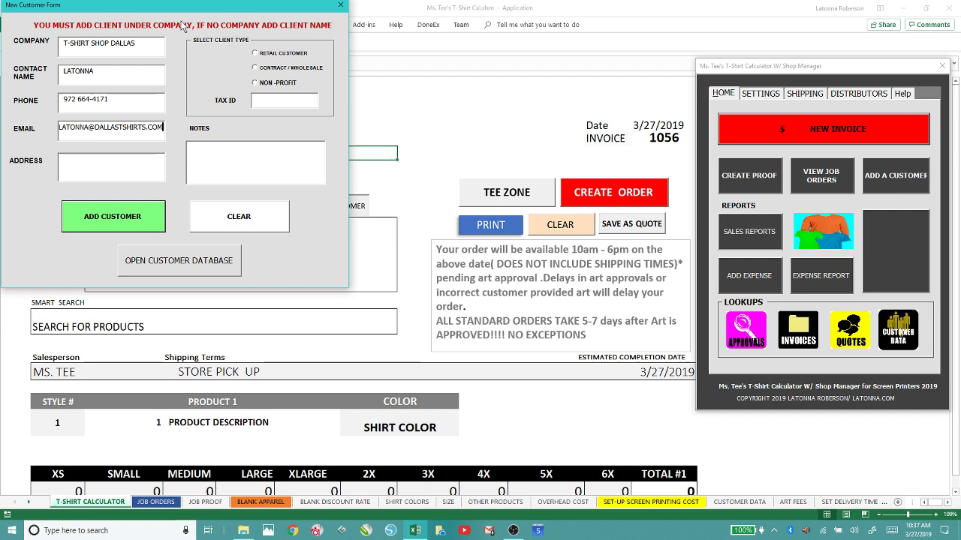
left_click(260, 55)
left_click(195, 151)
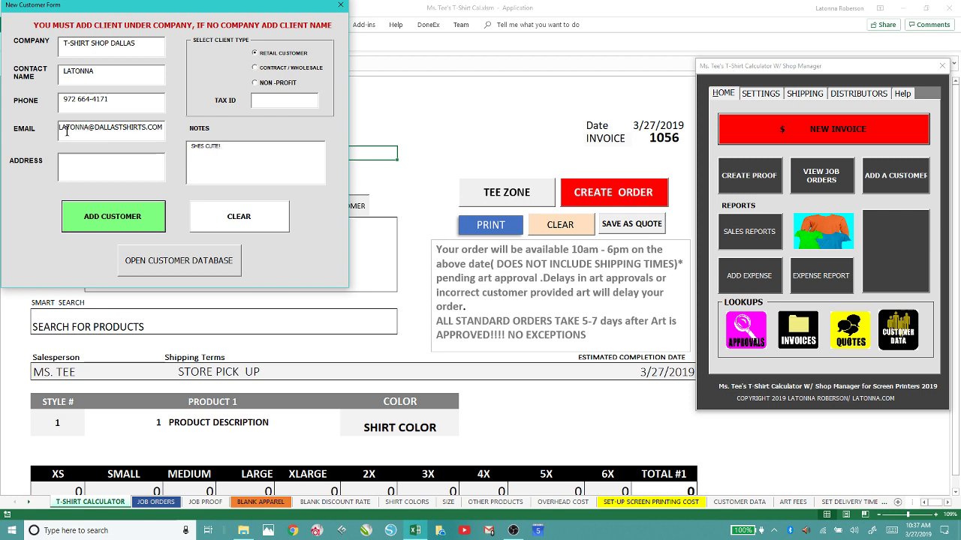
left_click(111, 220)
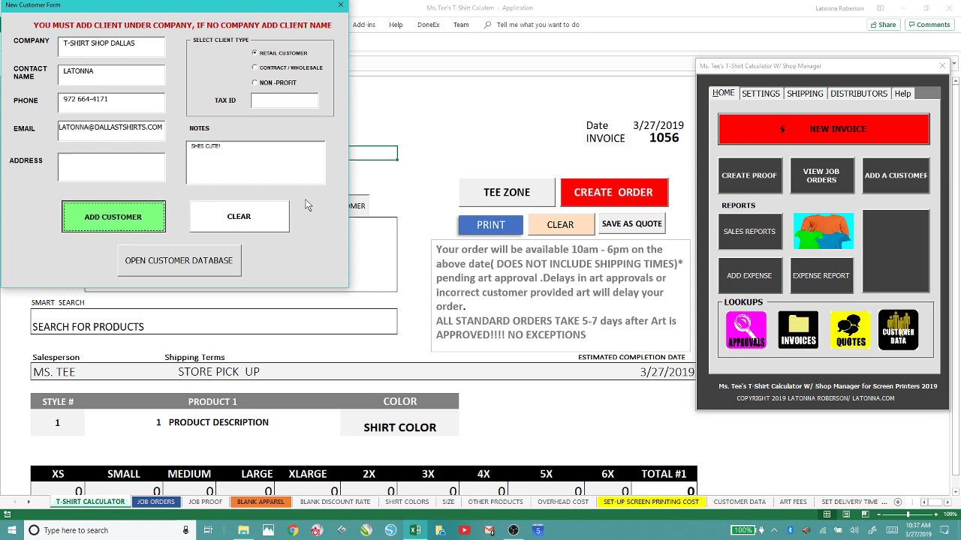
Close the customer form and pick T-SHIRT SHOP DALLAS as the invoice company, checking its filled details.
left_click(340, 5)
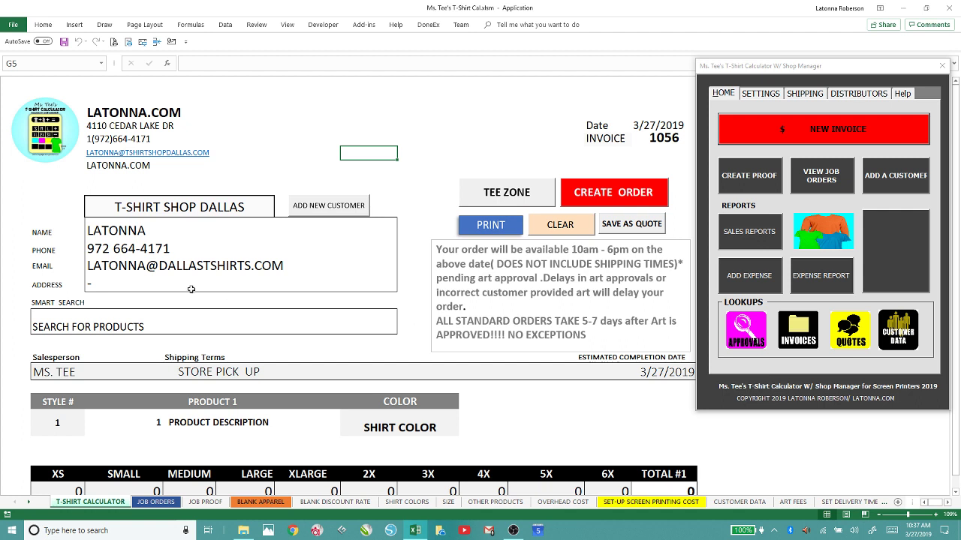
left_click(273, 210)
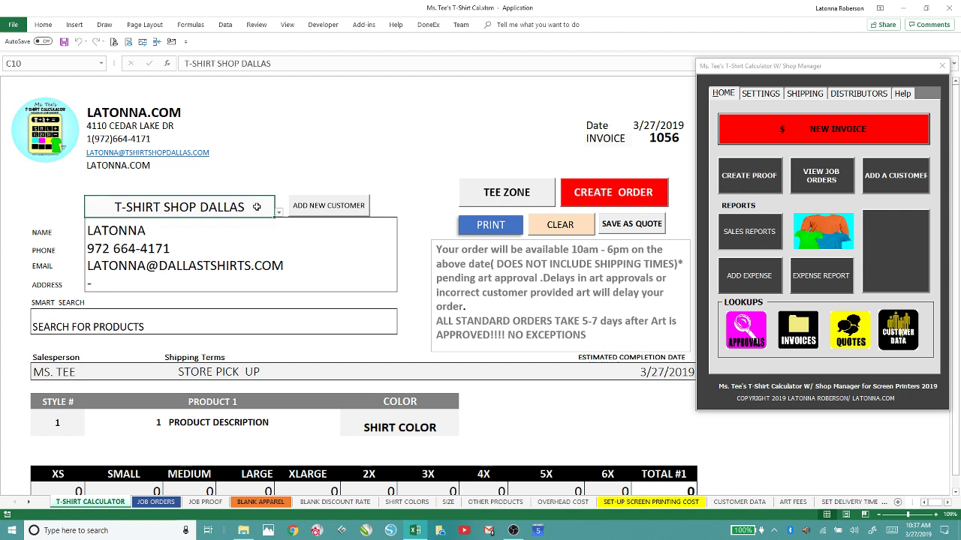
left_click(278, 213)
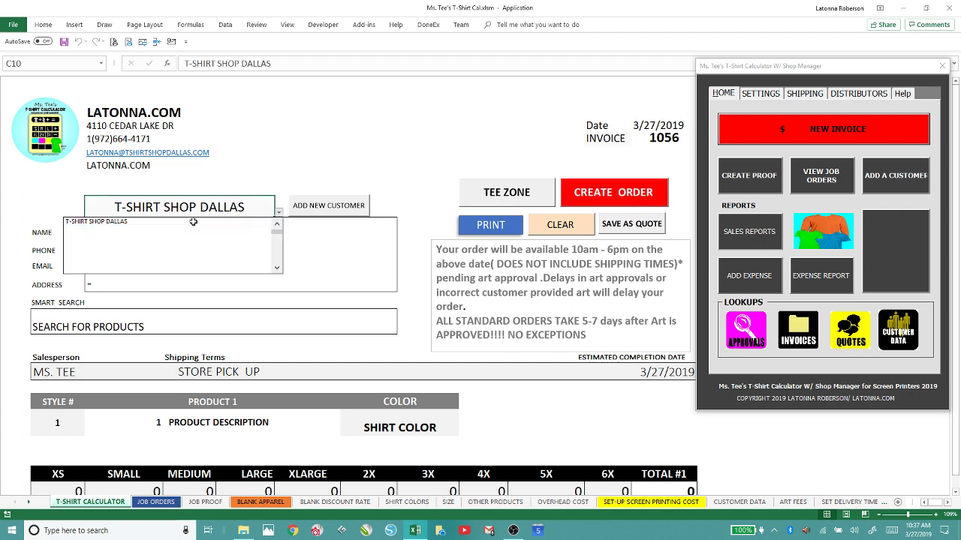
left_click(248, 221)
left_click(278, 213)
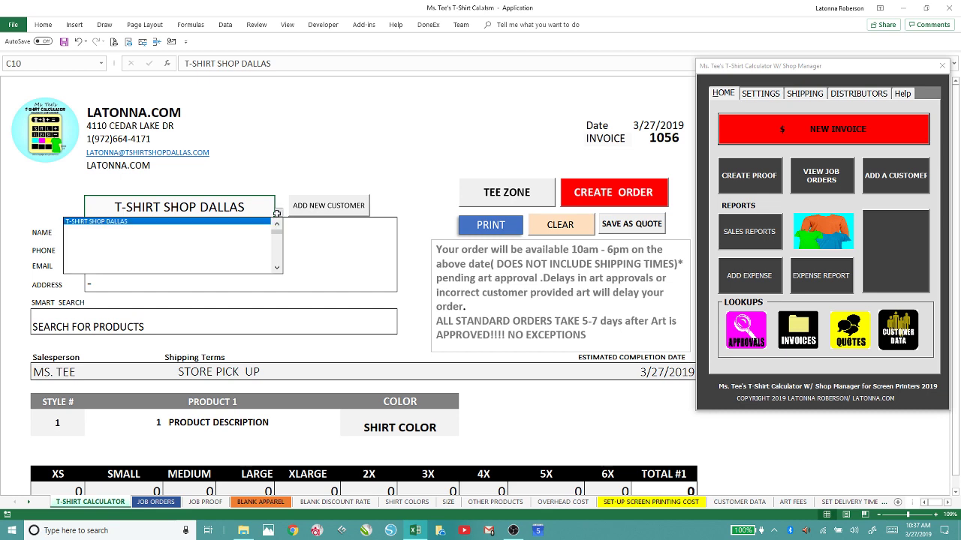
left_click(277, 268)
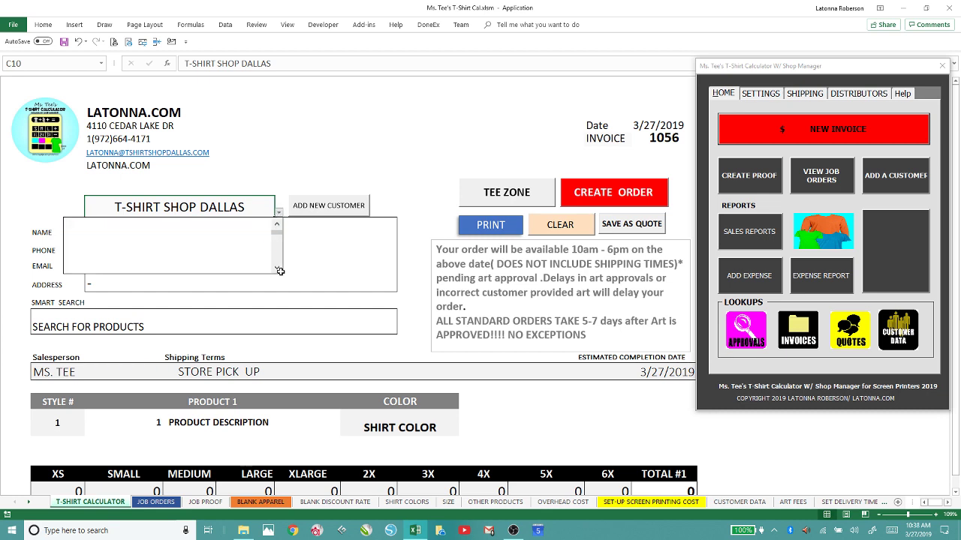
left_click(277, 223)
key("Escape")
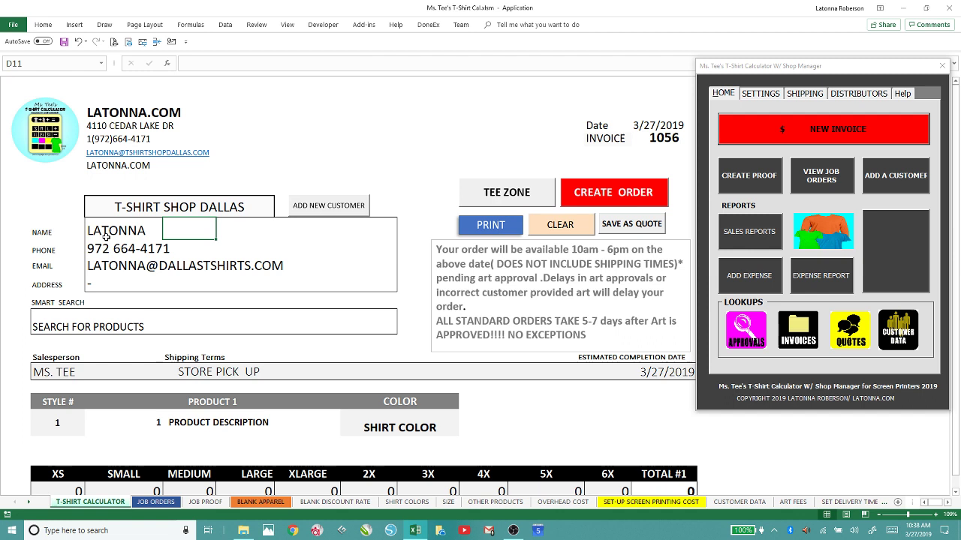
left_click(102, 228)
left_click(109, 252)
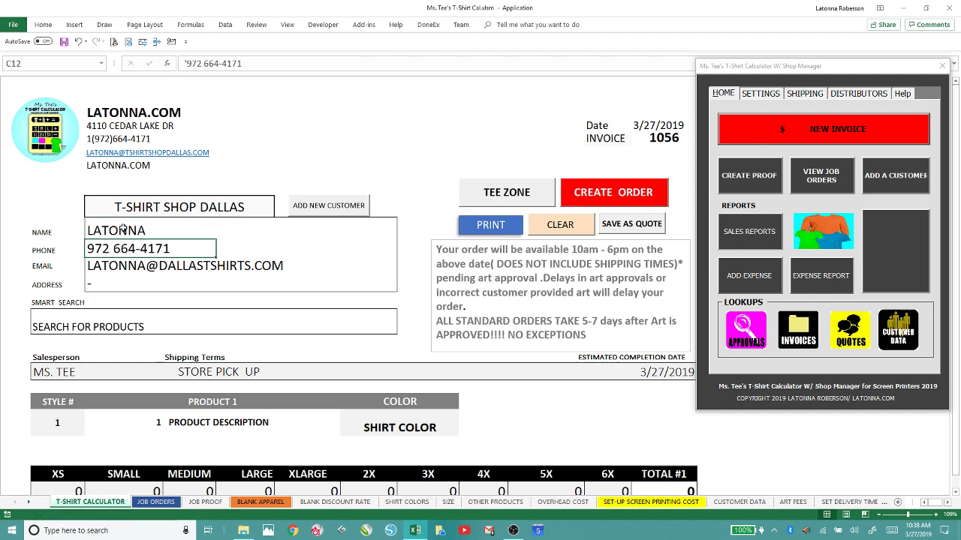
left_click(171, 269)
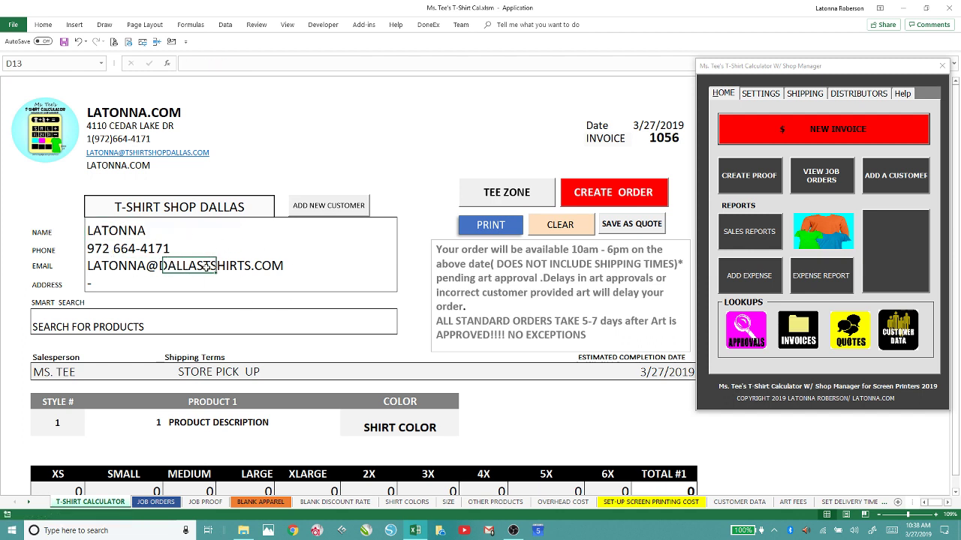
left_click(212, 210)
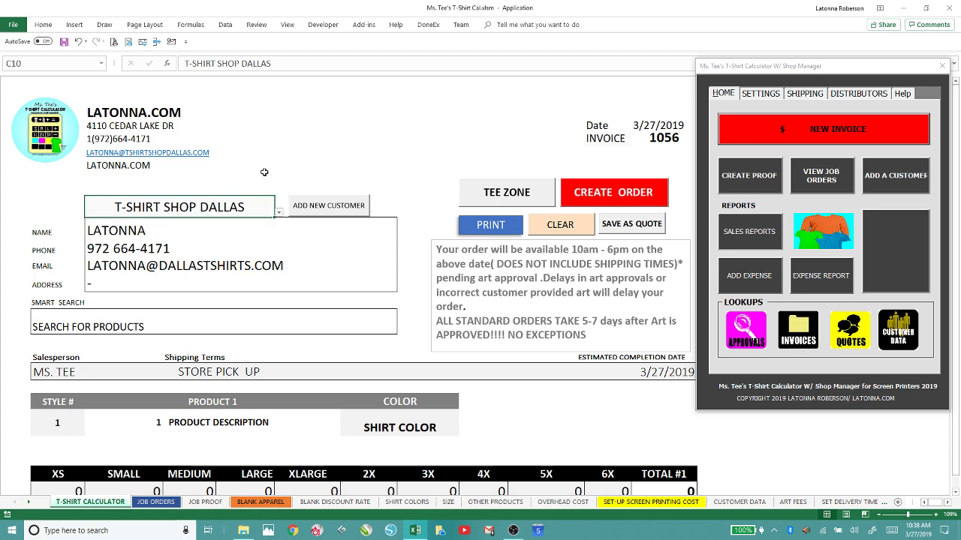
Switch the invoice customer to ME TEST 2, then back to T-SHIRT SHOP DALLAS.
left_click(278, 214)
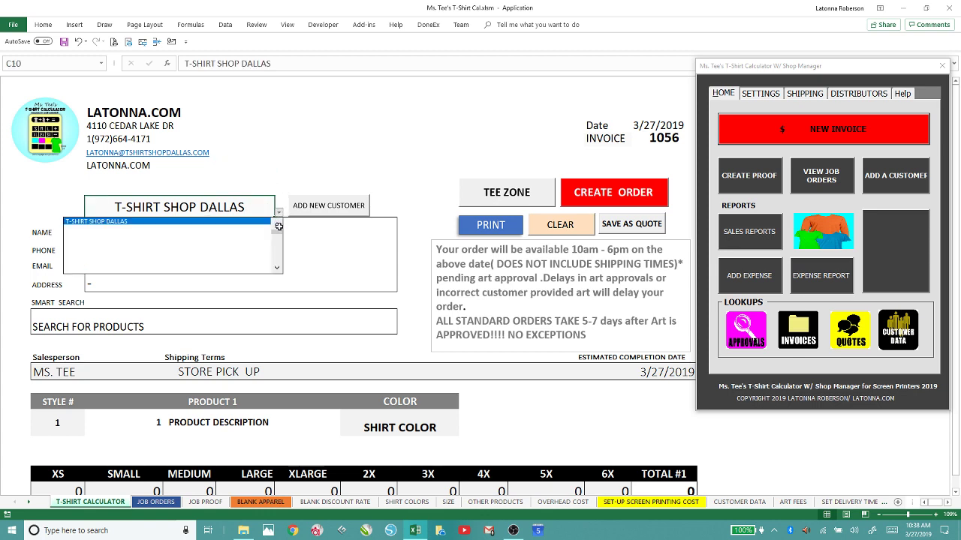
scroll(278, 225, "up", 2)
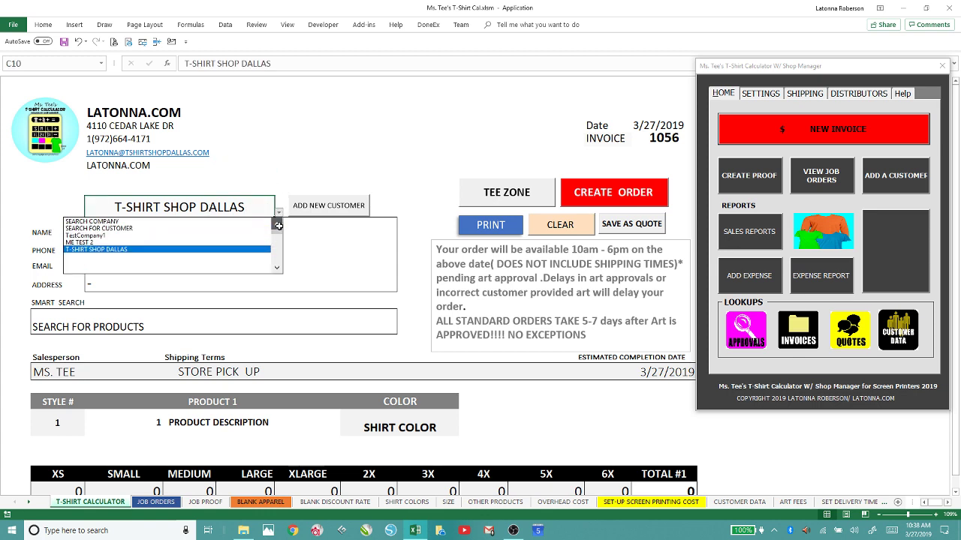
left_click(103, 241)
left_click(278, 214)
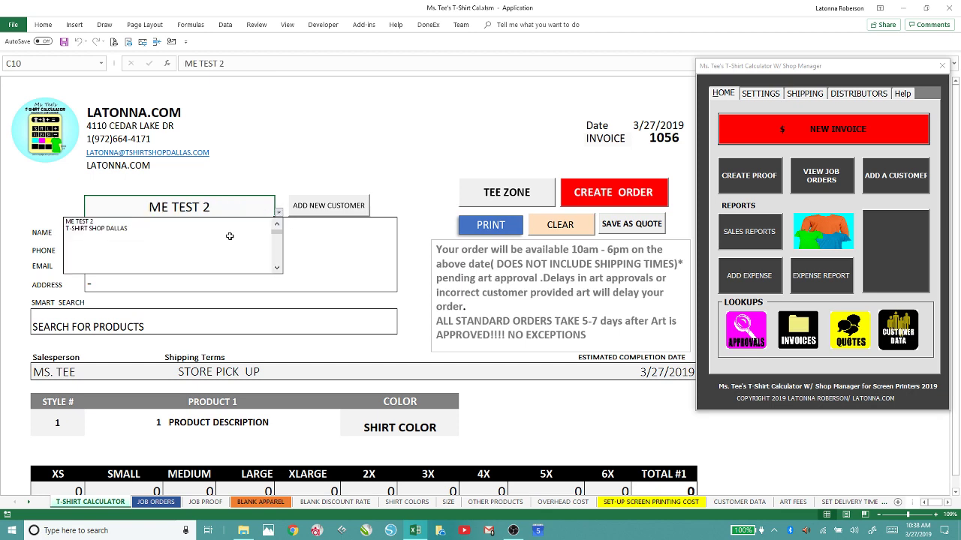
left_click(211, 225)
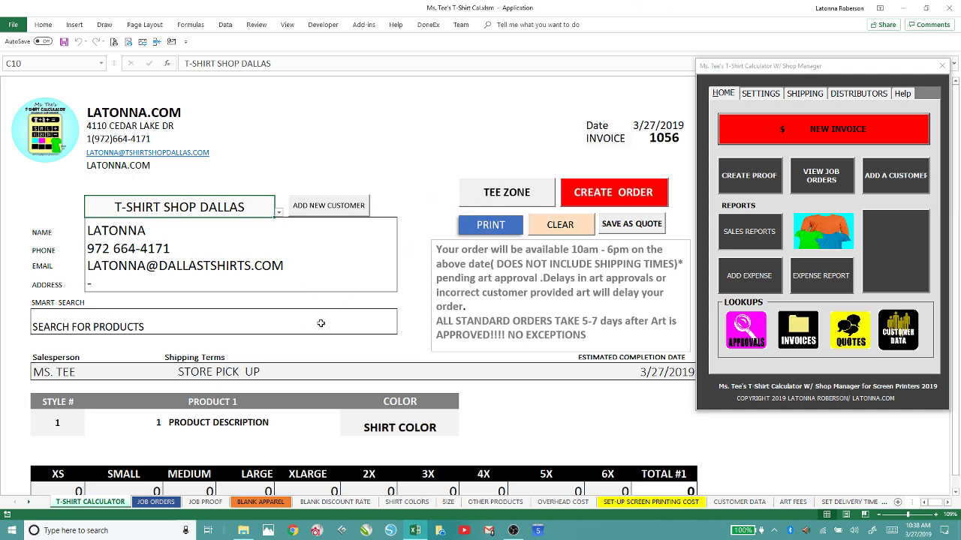
Enter style G500 (Gildan Heavy Cotton 5.3 oz. T-Shirt) and colour BLACK for Product 1.
left_click(105, 327)
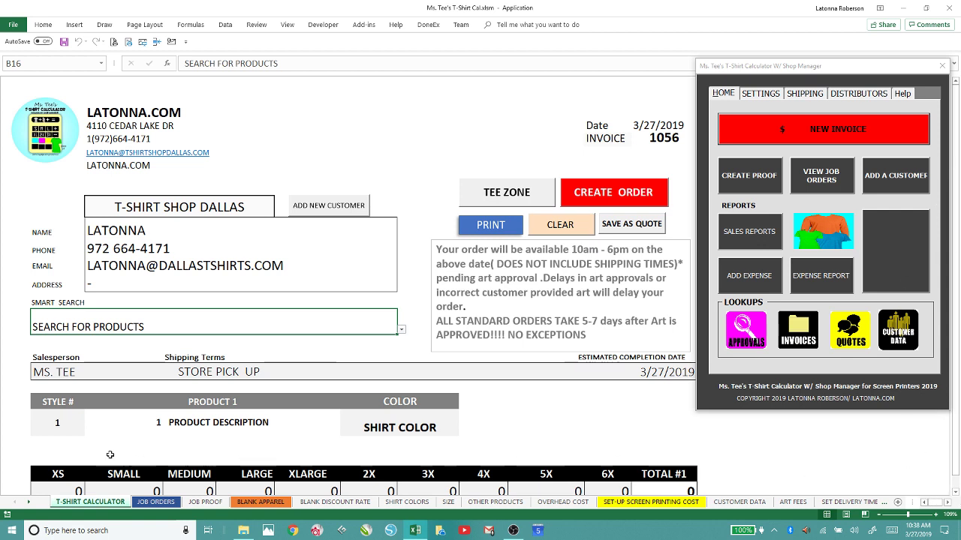
left_click(44, 427)
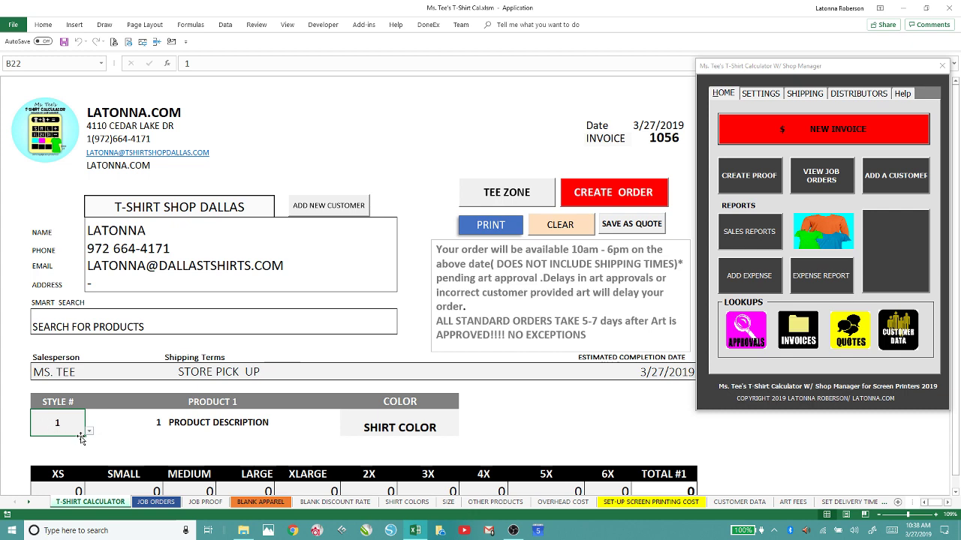
type("G500")
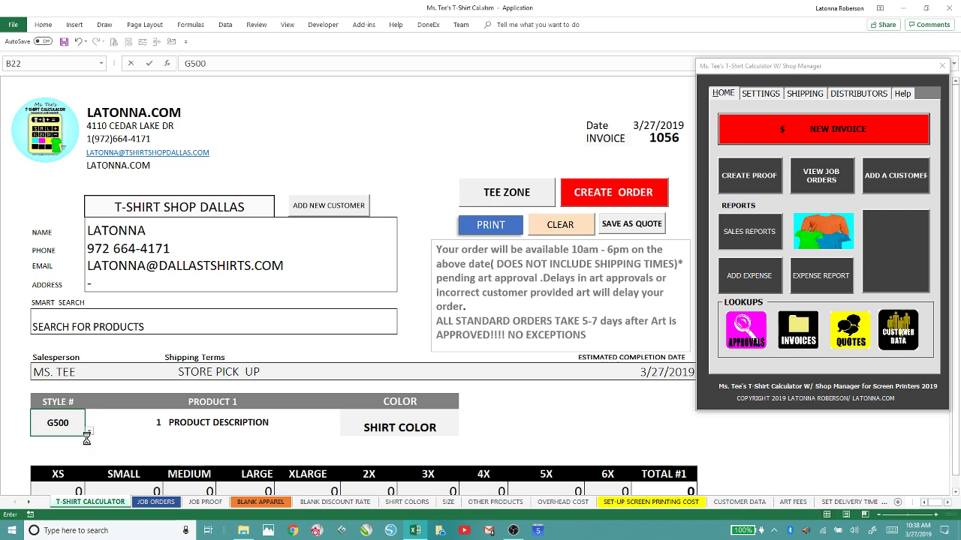
key("Tab")
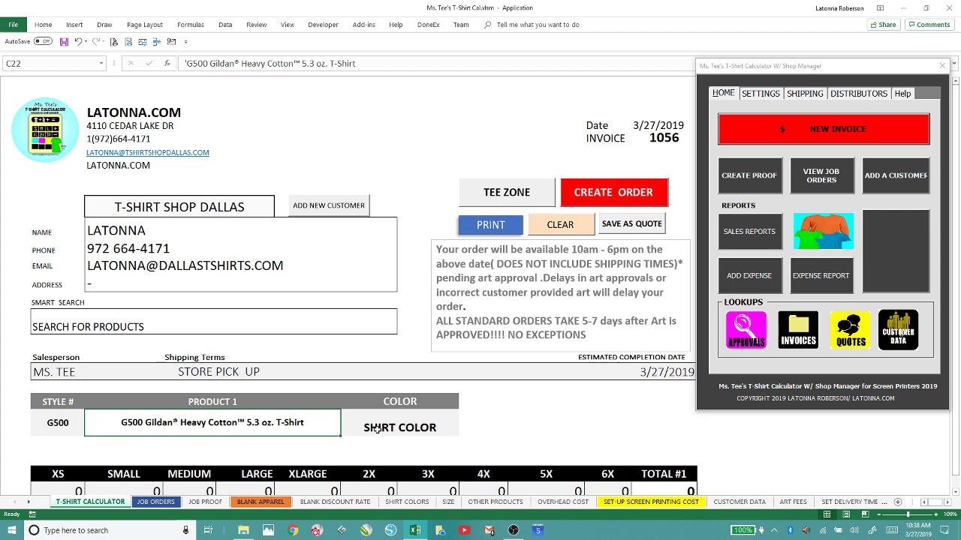
left_click(377, 428)
type("BLACK")
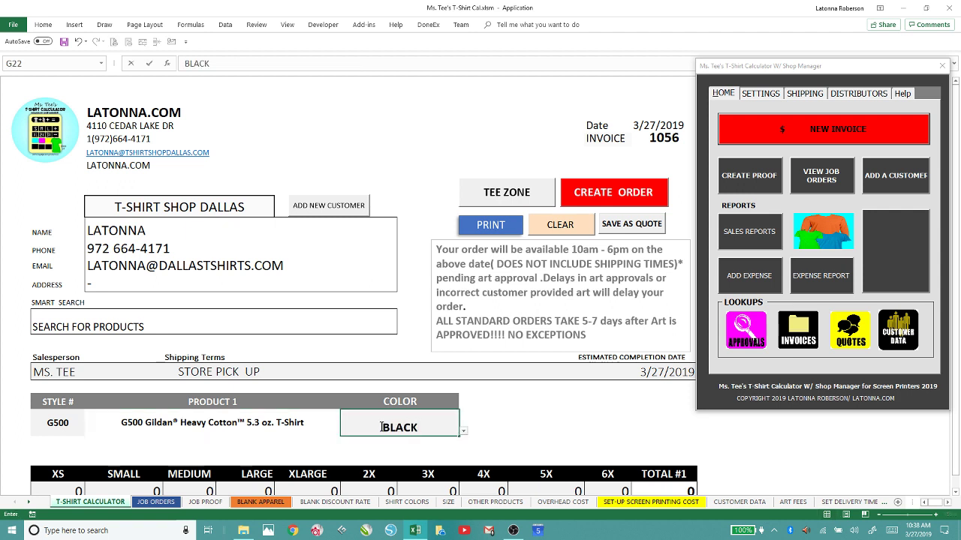
key("Tab")
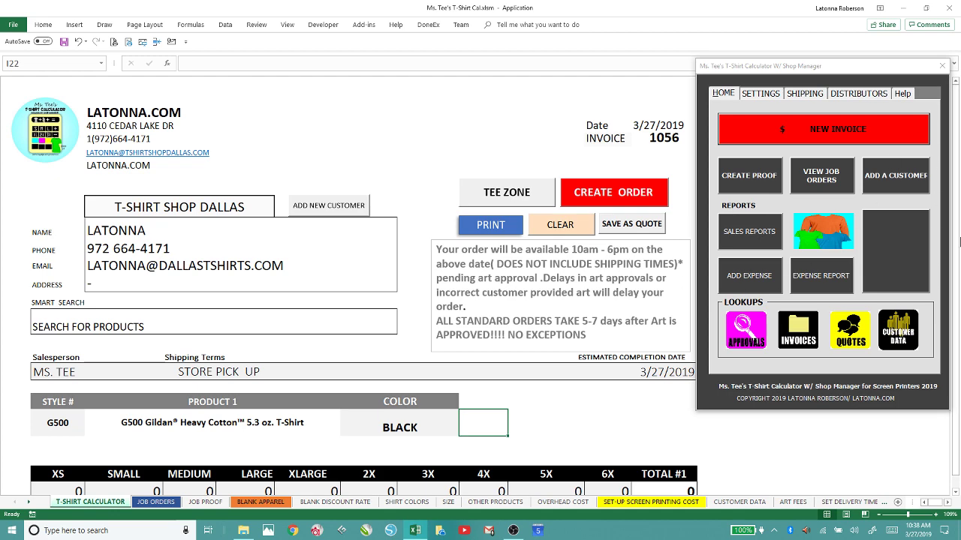
scroll(891, 384, "down", 10)
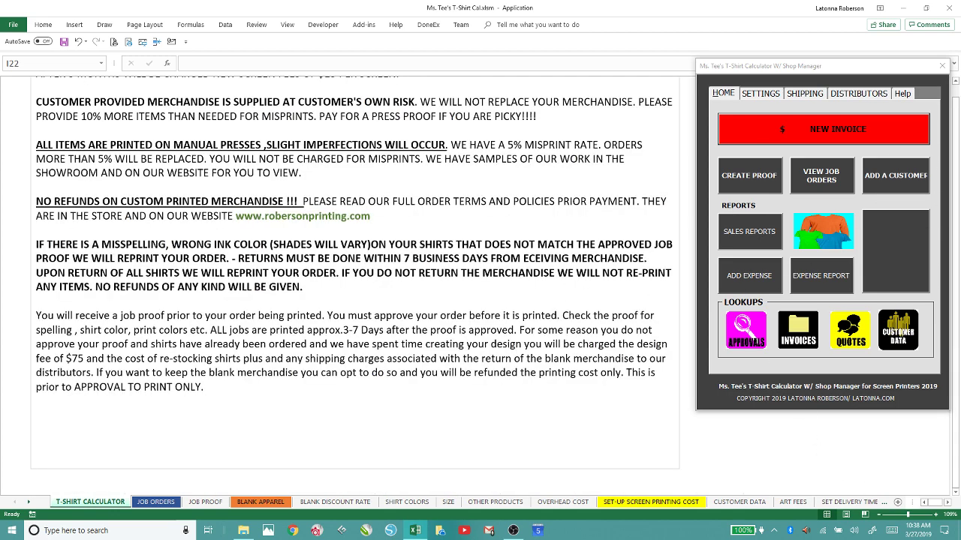
Collapse the empty Product 3 and Product 4 blocks, leaving only Products 1 and 2.
left_click_drag(956, 315, 955, 225)
scroll(620, 338, "down", 15)
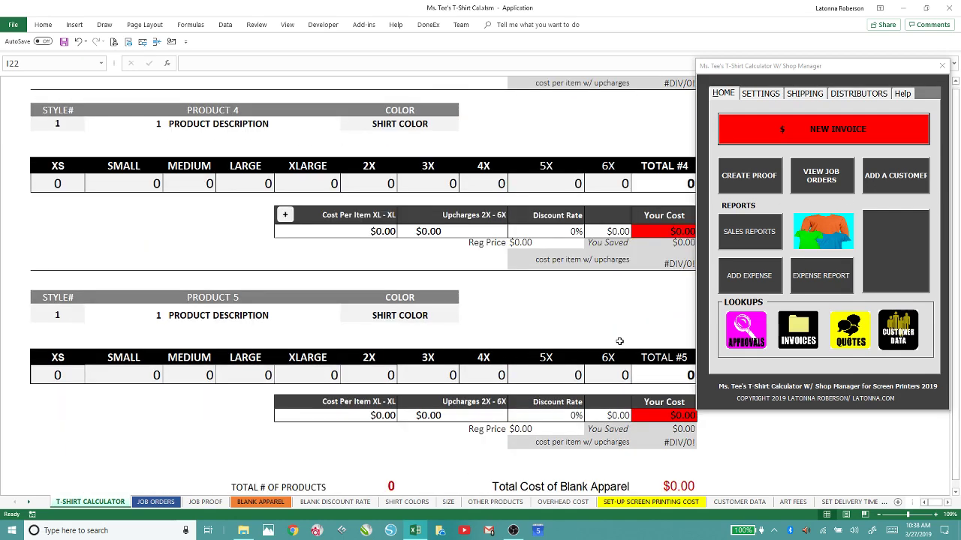
scroll(618, 340, "up", 5)
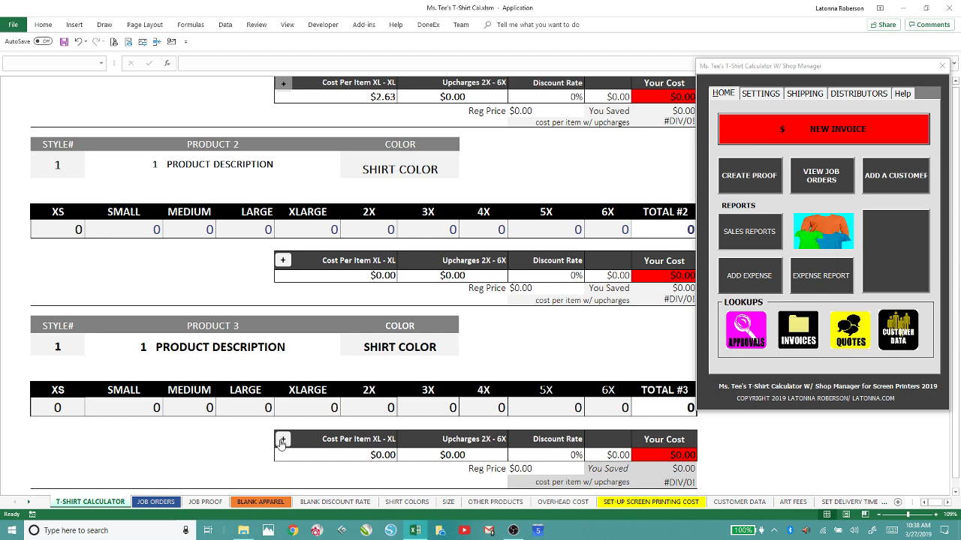
left_click(282, 442)
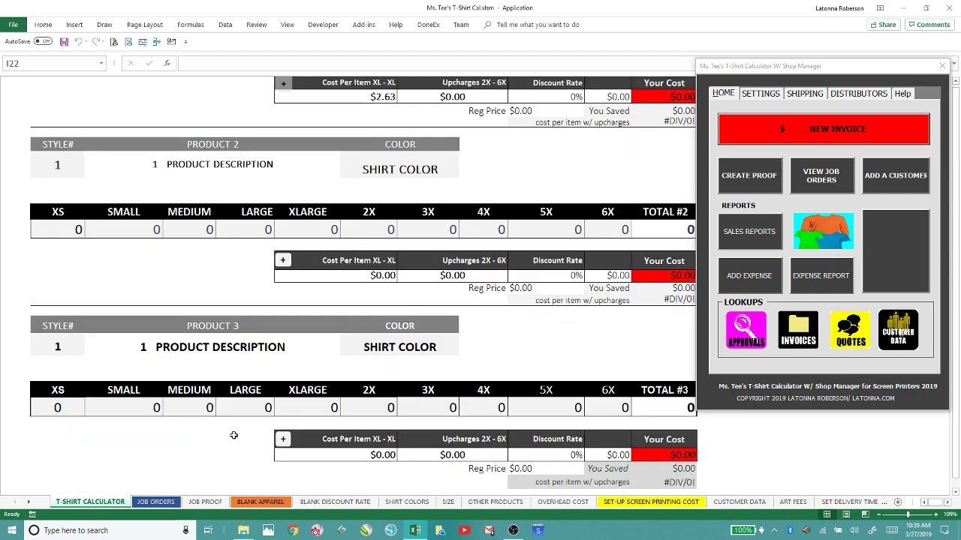
scroll(233, 436, "down", 5)
scroll(240, 426, "up", 5)
scroll(209, 450, "up", 5)
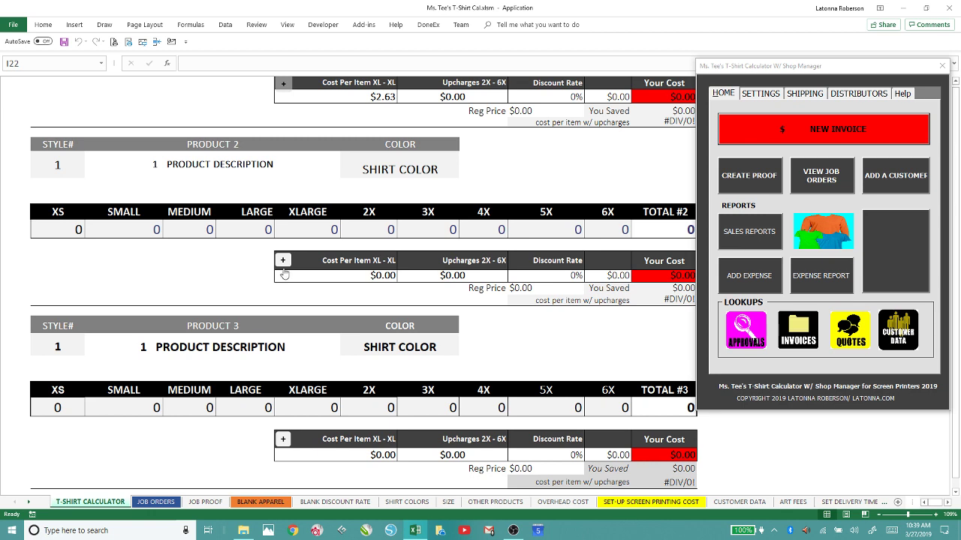
left_click(283, 262)
left_click(283, 262)
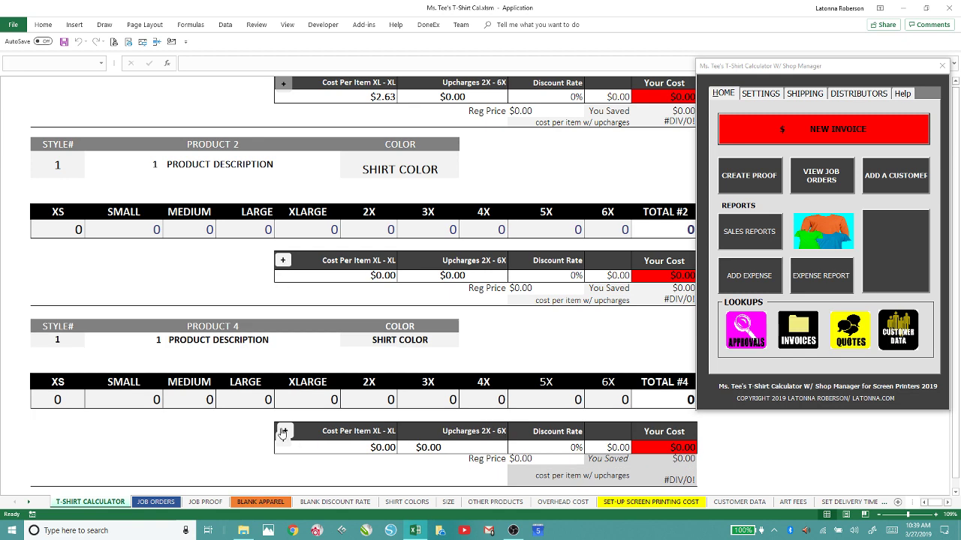
left_click(283, 434)
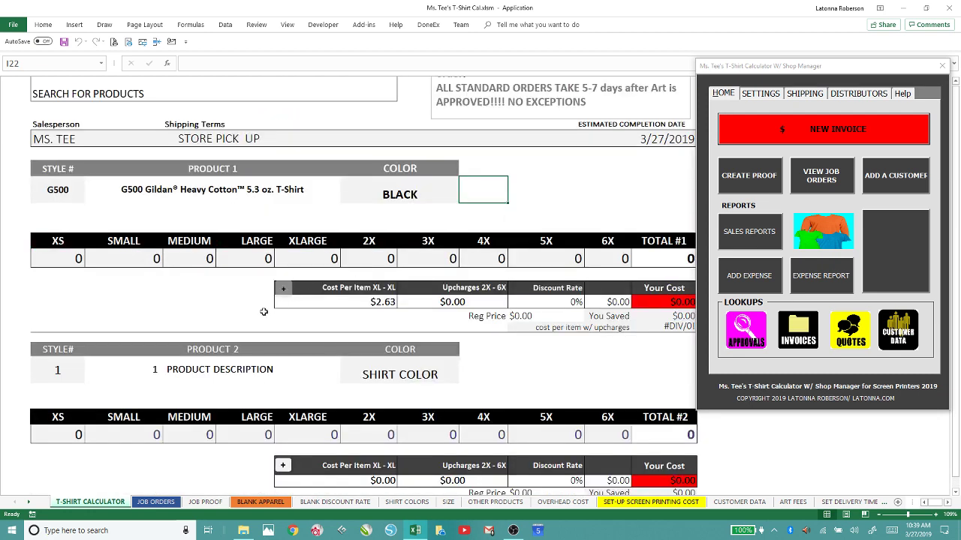
Collapse the empty Product 2 block and close the Shop Manager panel to review the invoice.
left_click(284, 289)
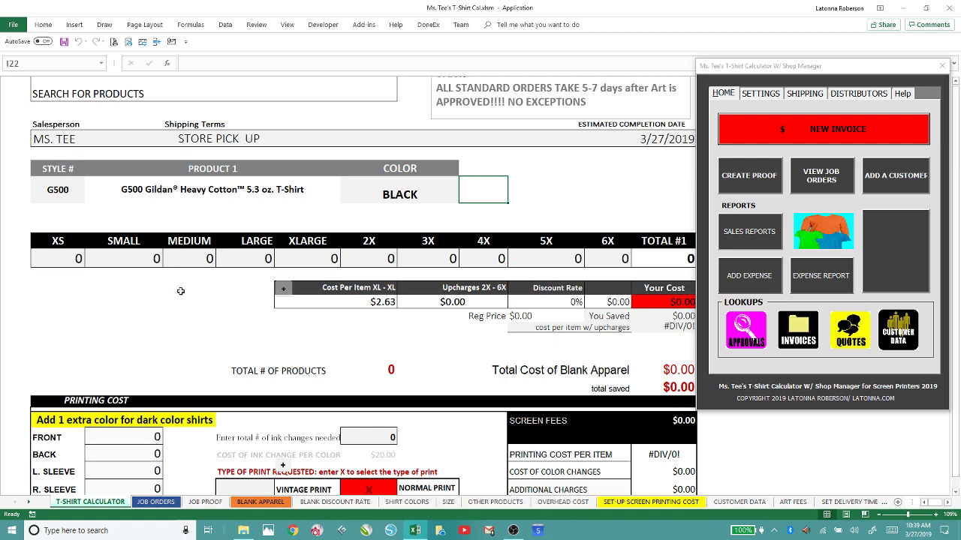
left_click(942, 66)
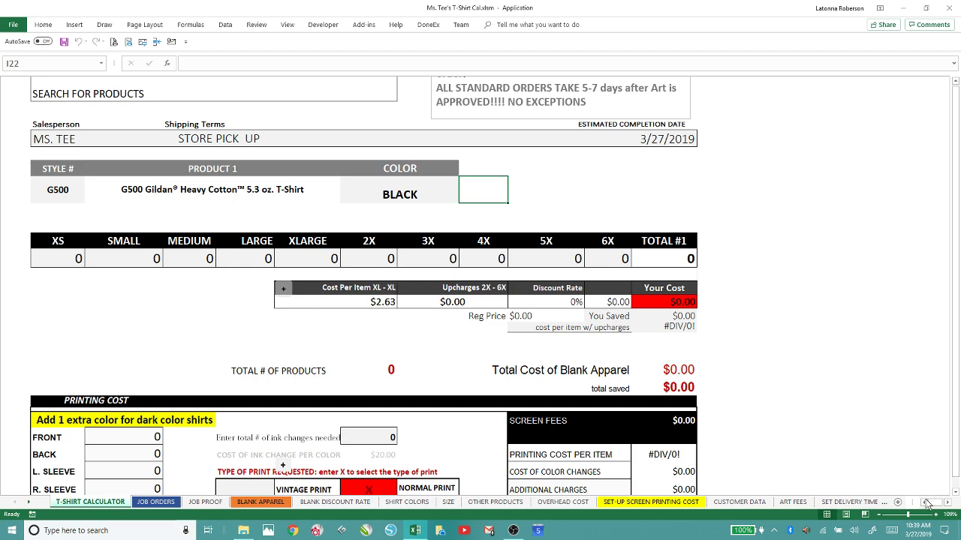
left_click(916, 514)
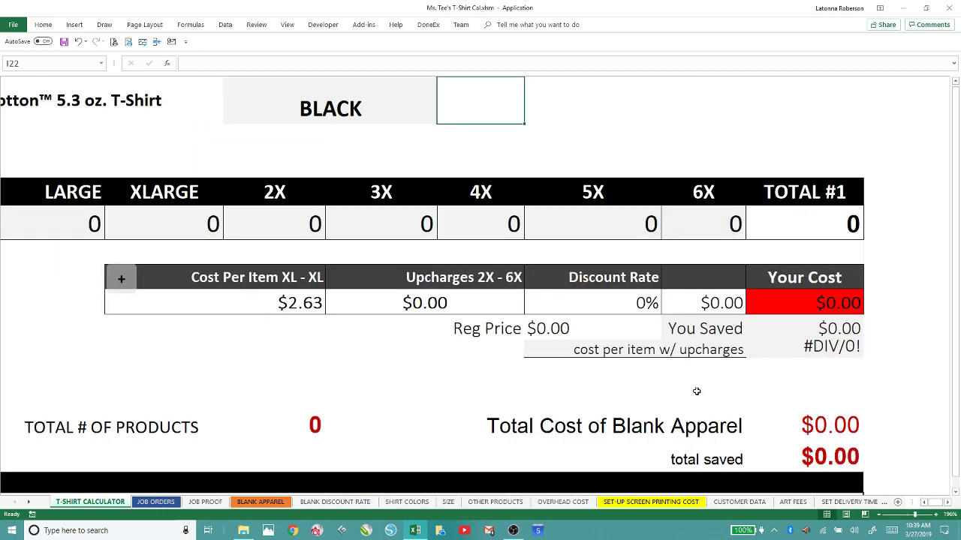
scroll(696, 391, "down", 10)
scroll(696, 387, "down", 5, "ctrl")
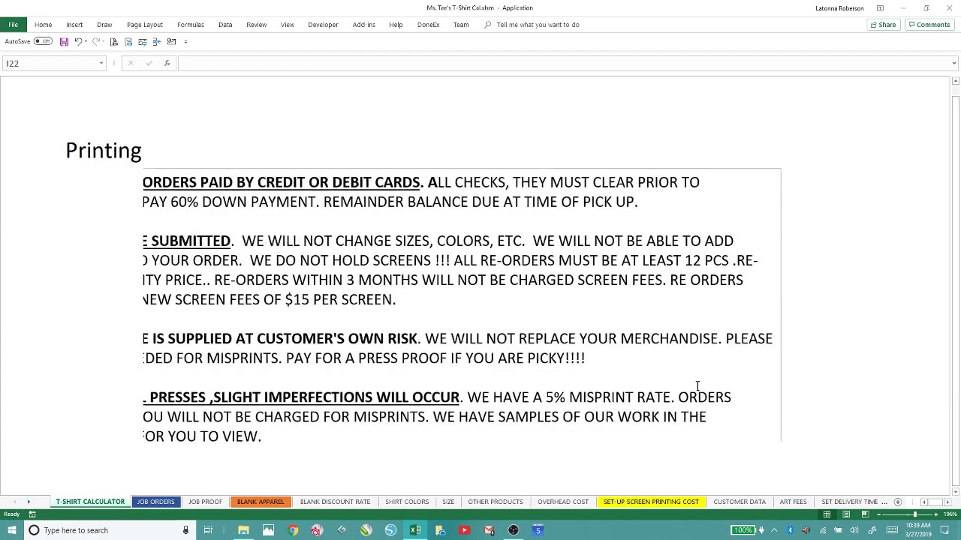
Enter quantities of 12 Small, 23 Medium and 1 XLarge for 36 shirts totaling $94.68.
scroll(303, 454, "up", 12)
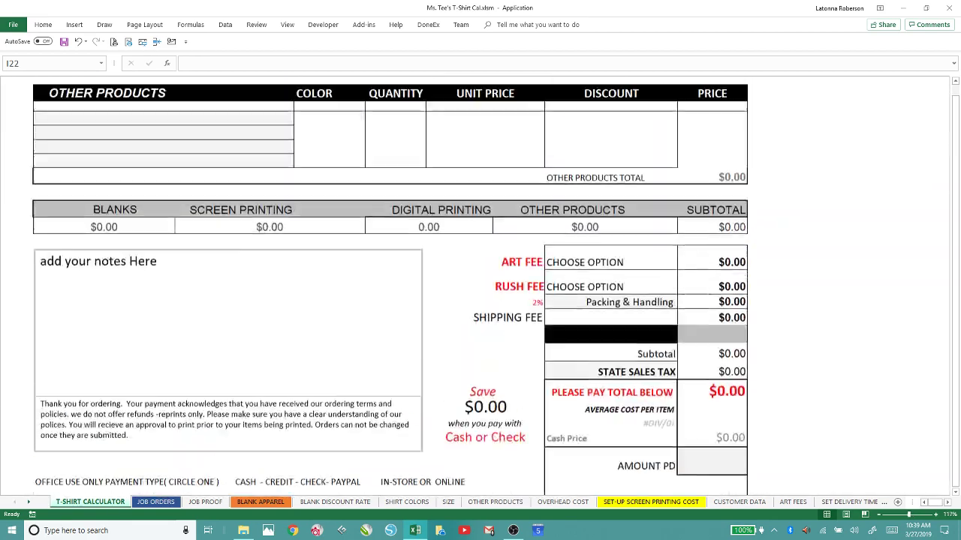
scroll(303, 454, "up", 1)
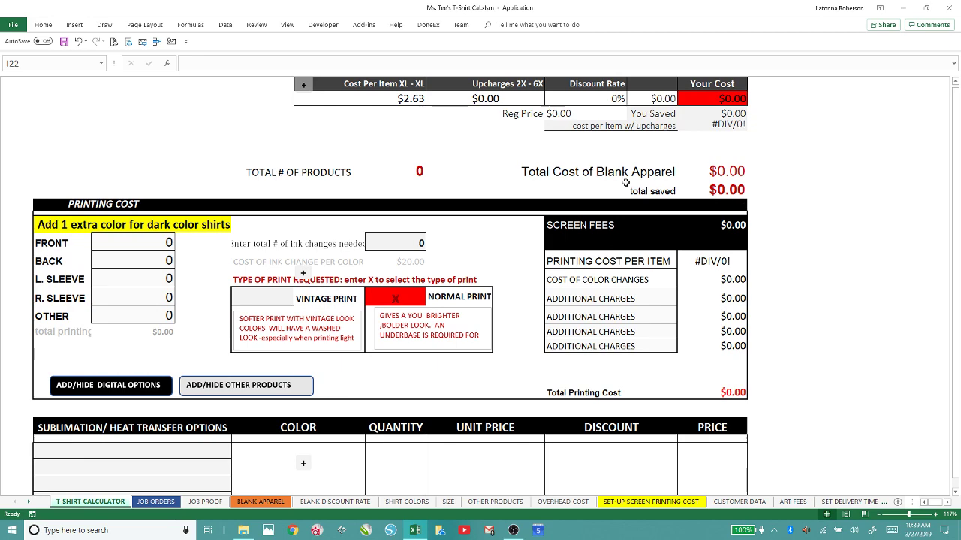
scroll(620, 193, "up", 4)
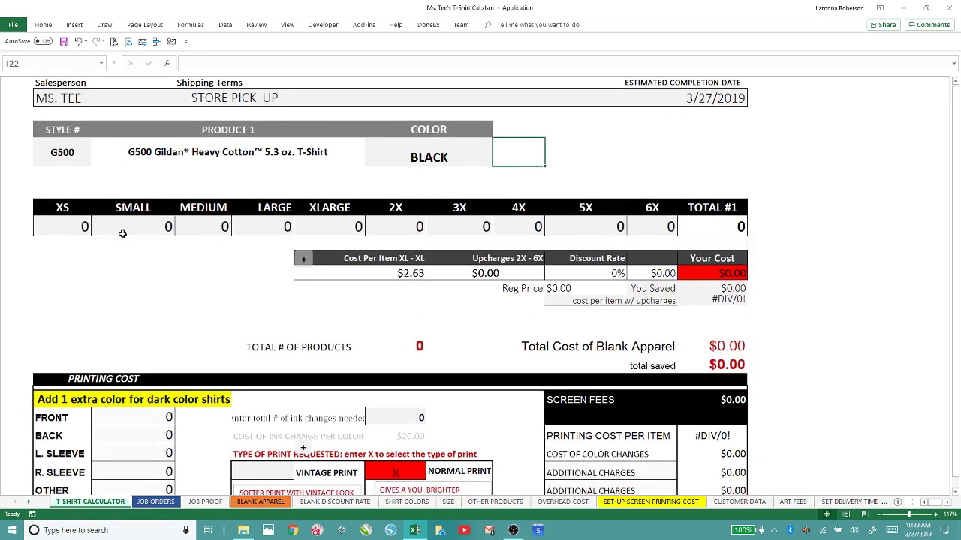
left_click(130, 222)
type("12")
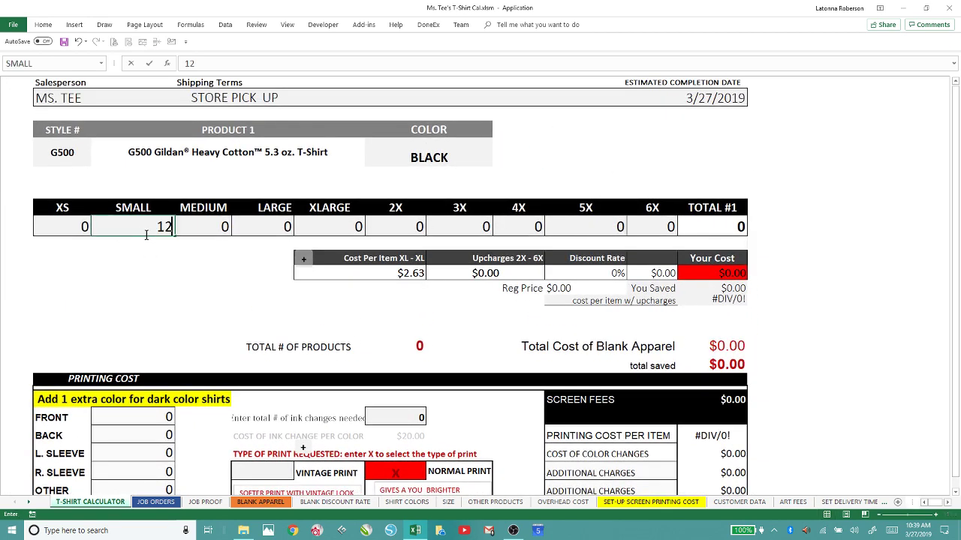
key("Tab")
type("23")
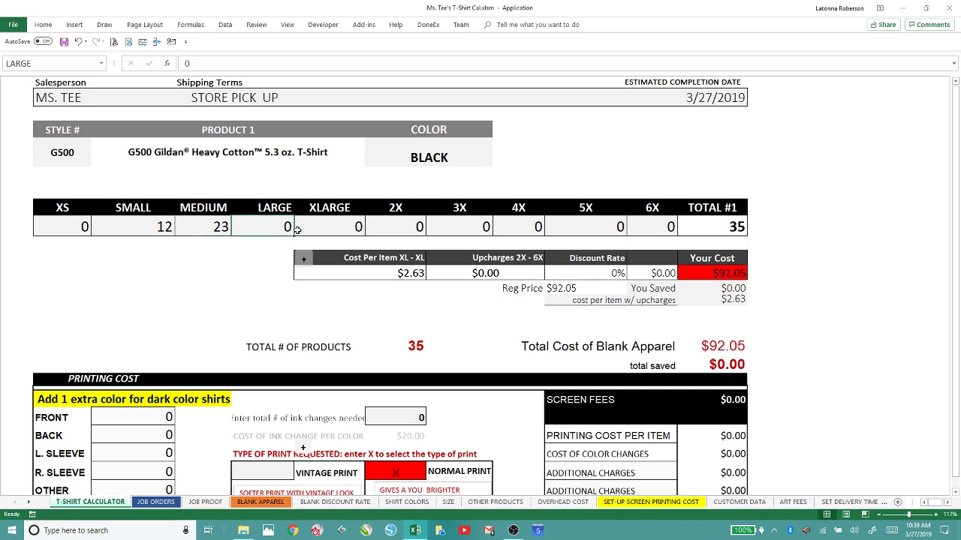
left_click(327, 222)
type("1")
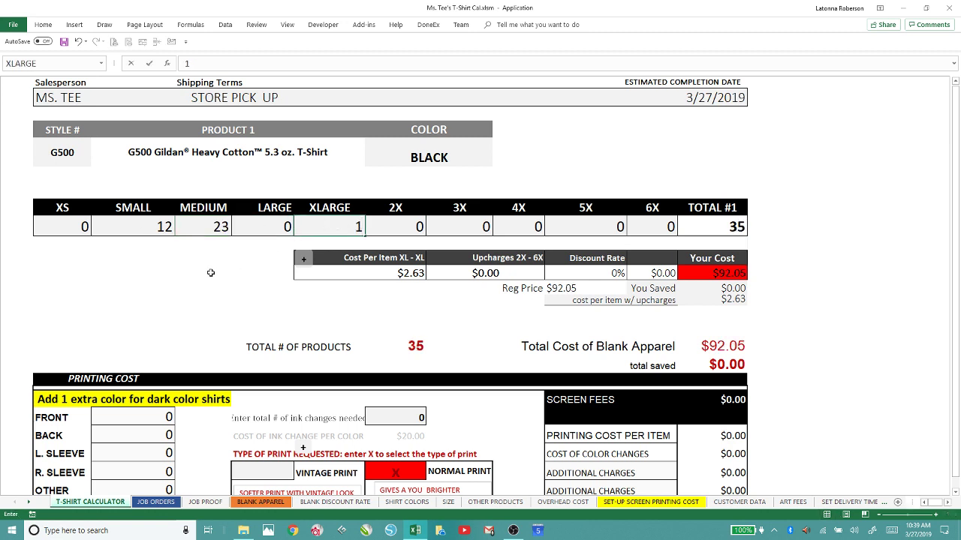
left_click(210, 273)
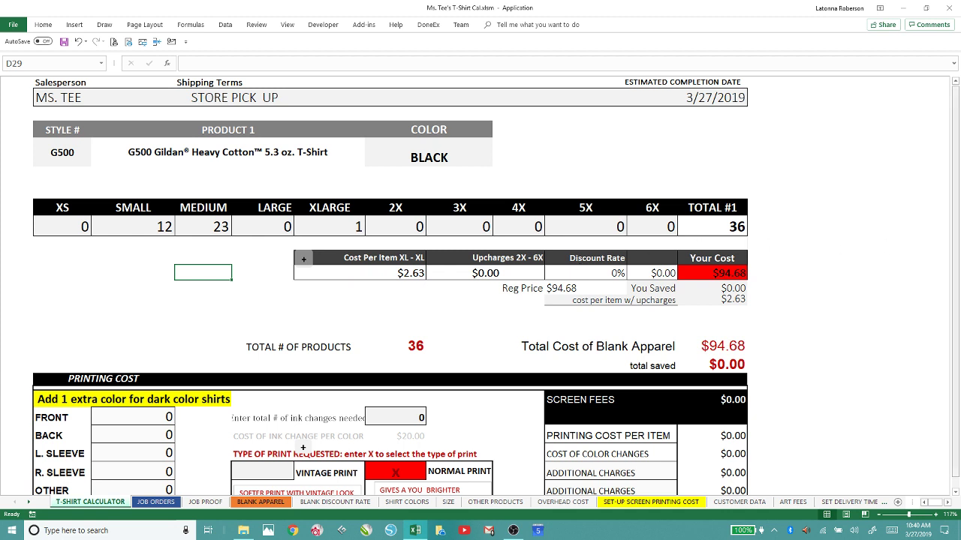
Set the front print to 1 colour and check the $133.12 printing total.
left_click(147, 414)
type("1")
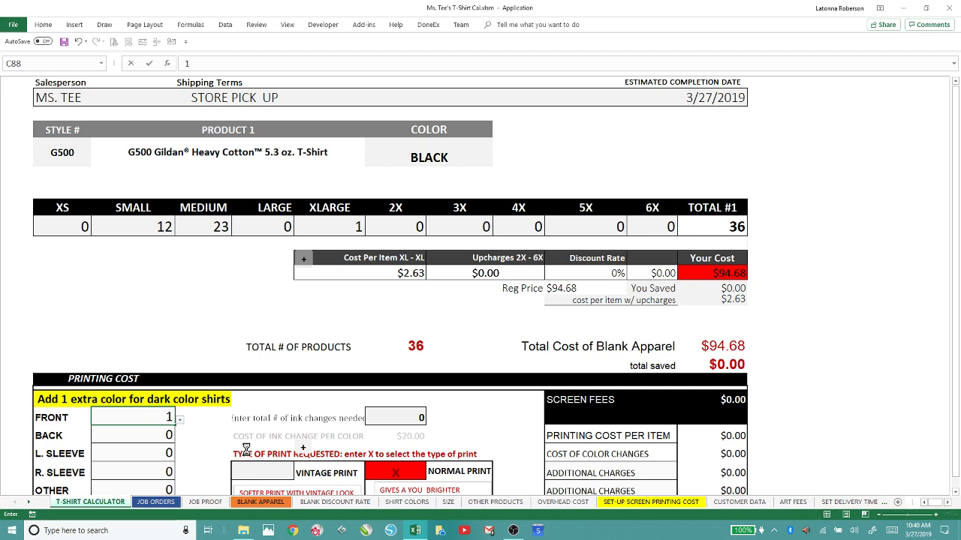
key("Tab")
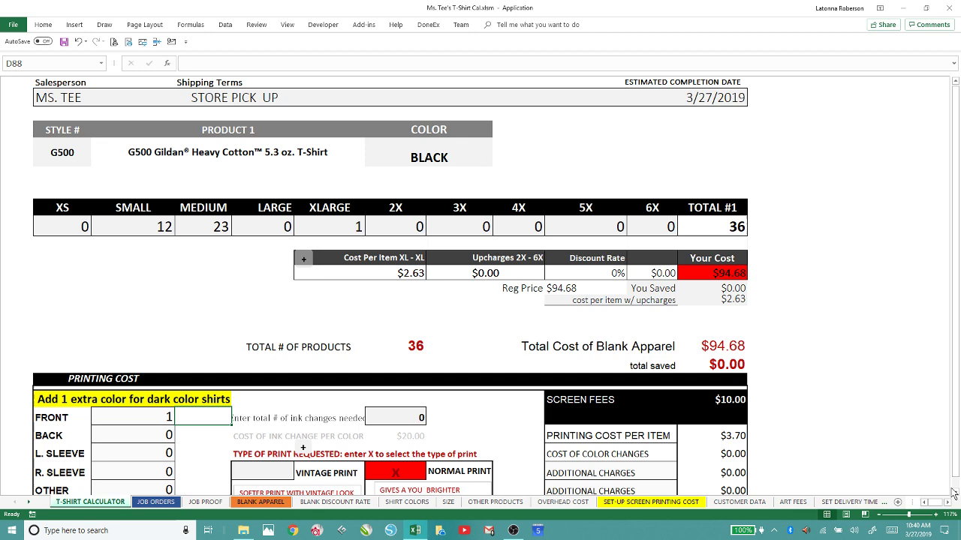
left_click(955, 495)
left_click(955, 495)
left_click(956, 495)
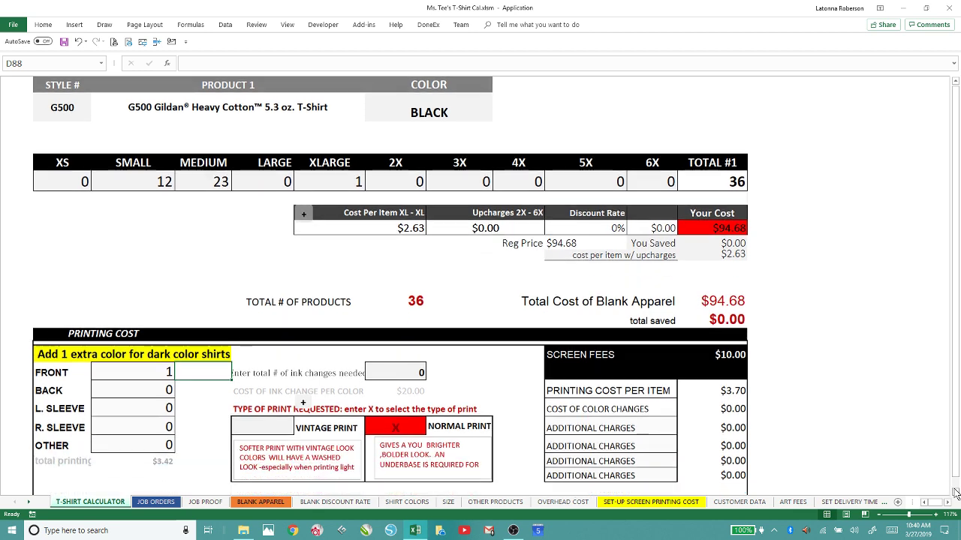
left_click(955, 489)
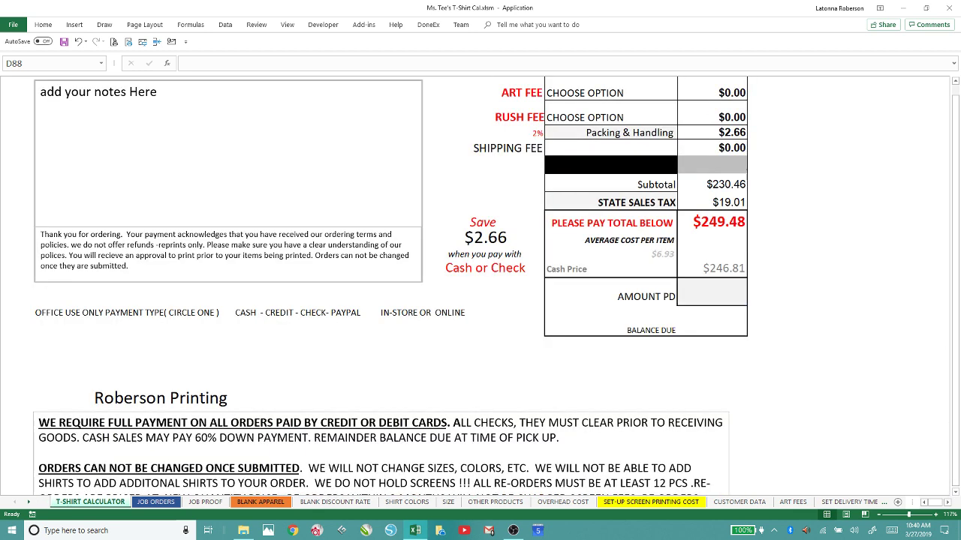
Select the SCREEN FEES row with its $10.00 amount.
left_click(956, 82)
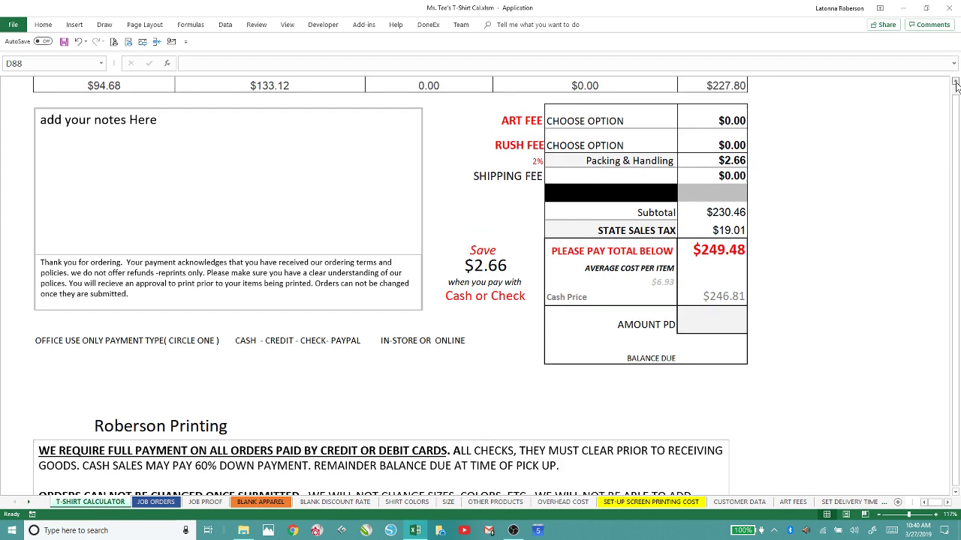
left_click(956, 83)
left_click(955, 82)
left_click(956, 83)
left_click(955, 83)
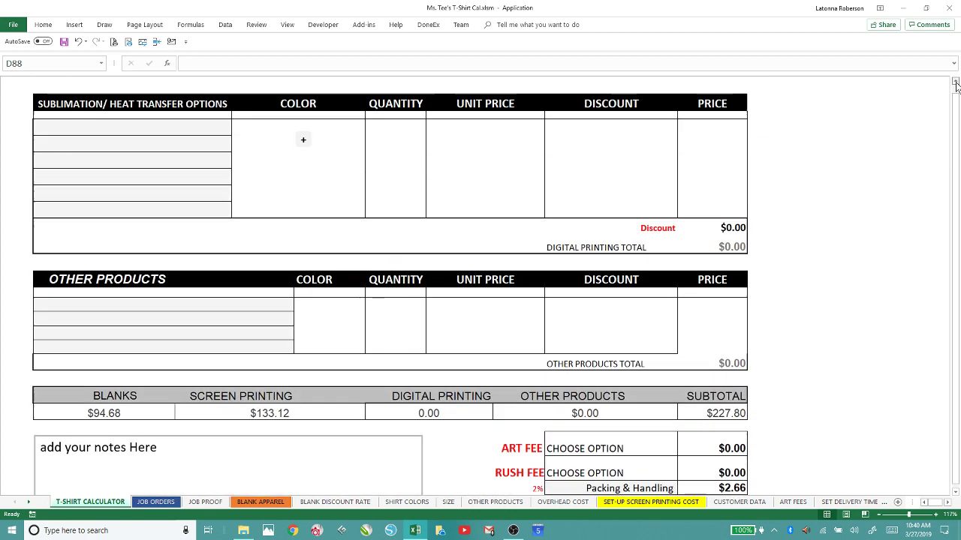
left_click(956, 83)
left_click(955, 82)
left_click(956, 82)
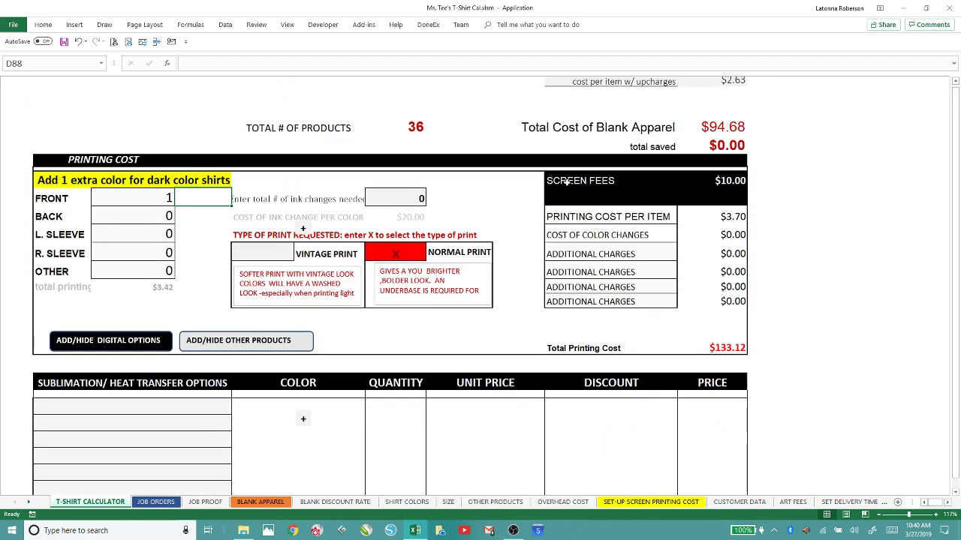
left_click_drag(552, 180, 728, 181)
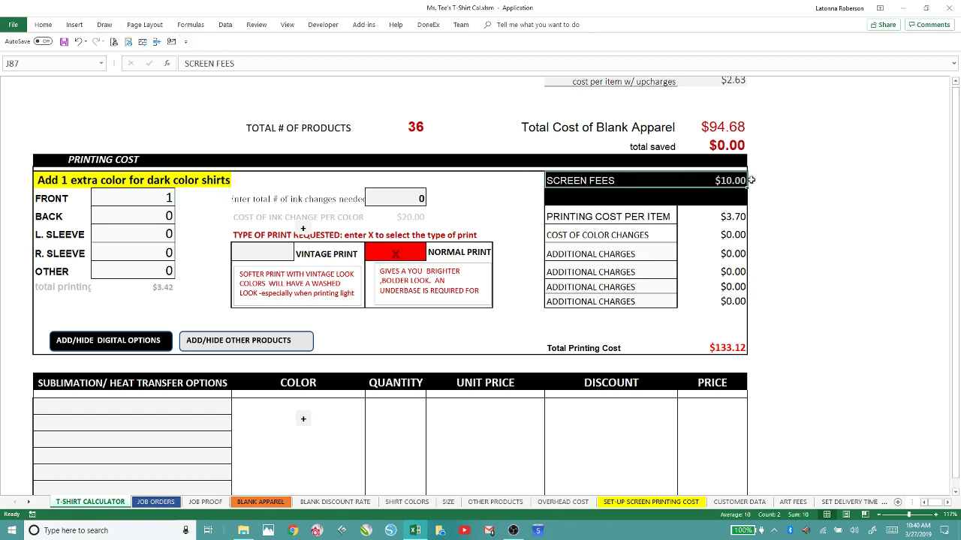
Give the SCREEN FEES cells a black fill and black font colour.
left_click(45, 27)
left_click(158, 60)
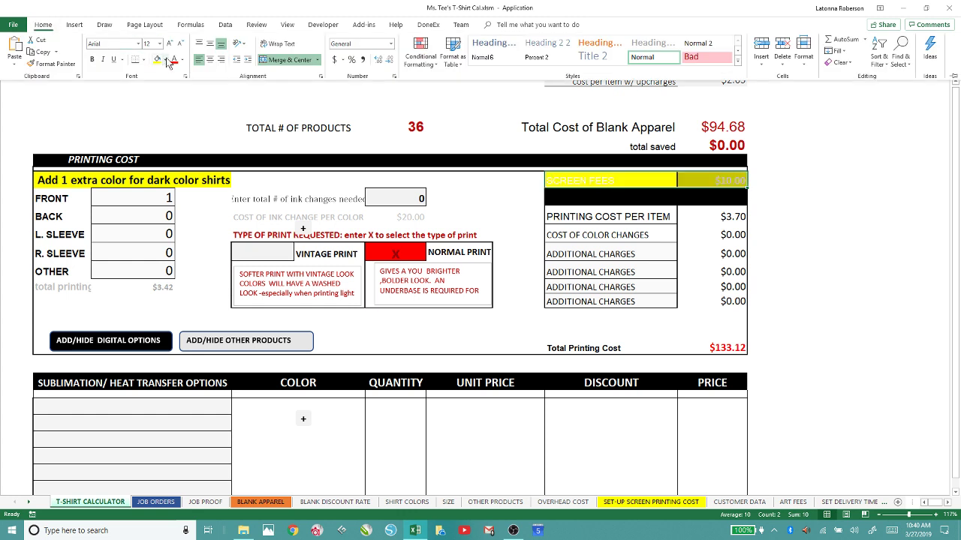
left_click(167, 61)
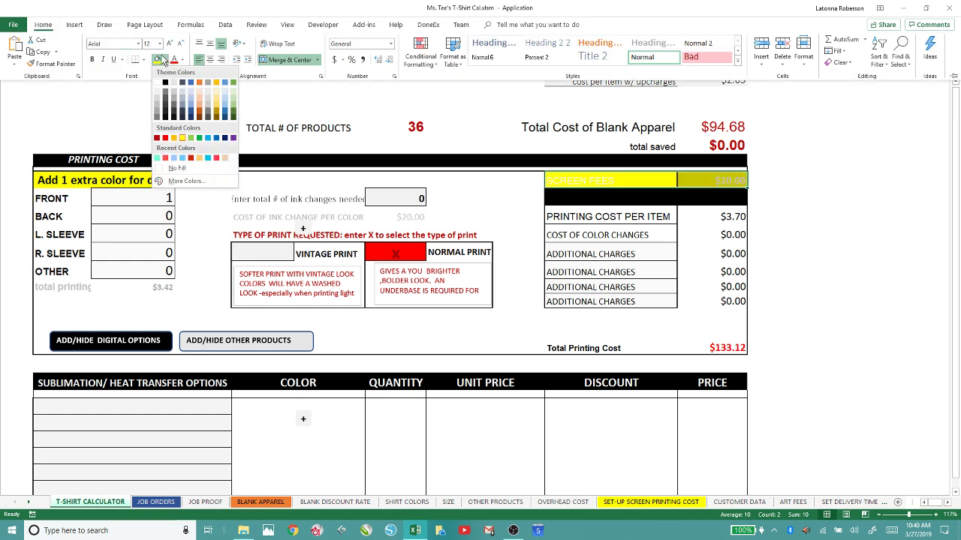
left_click(166, 60)
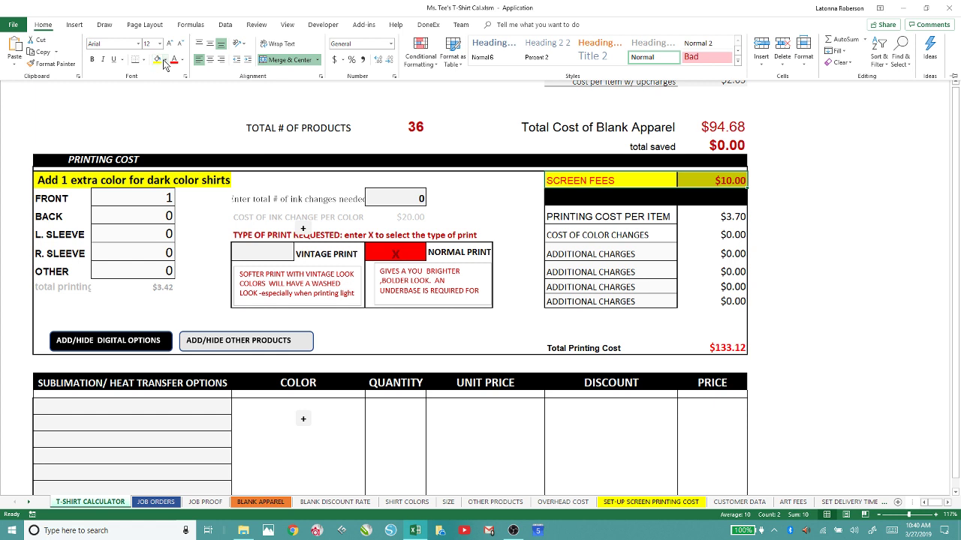
left_click(166, 61)
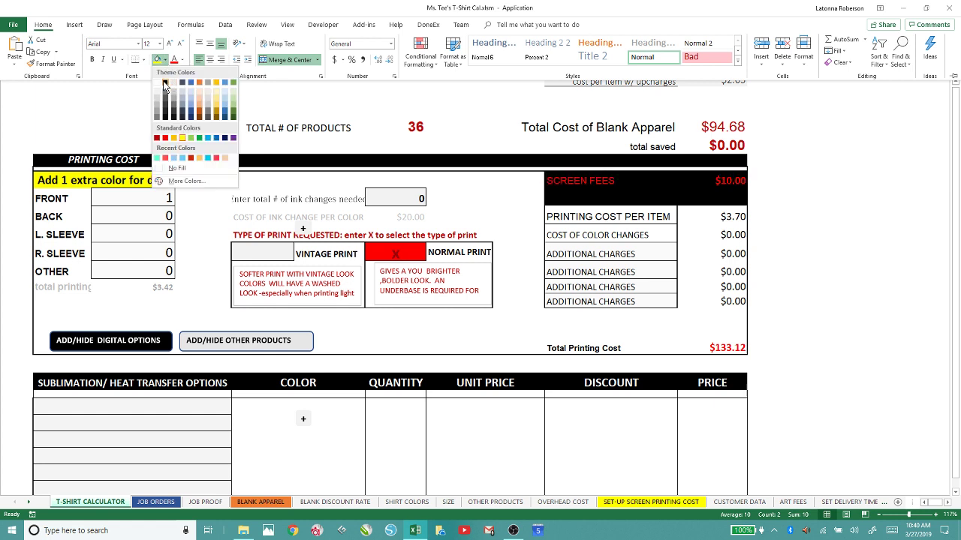
left_click(165, 85)
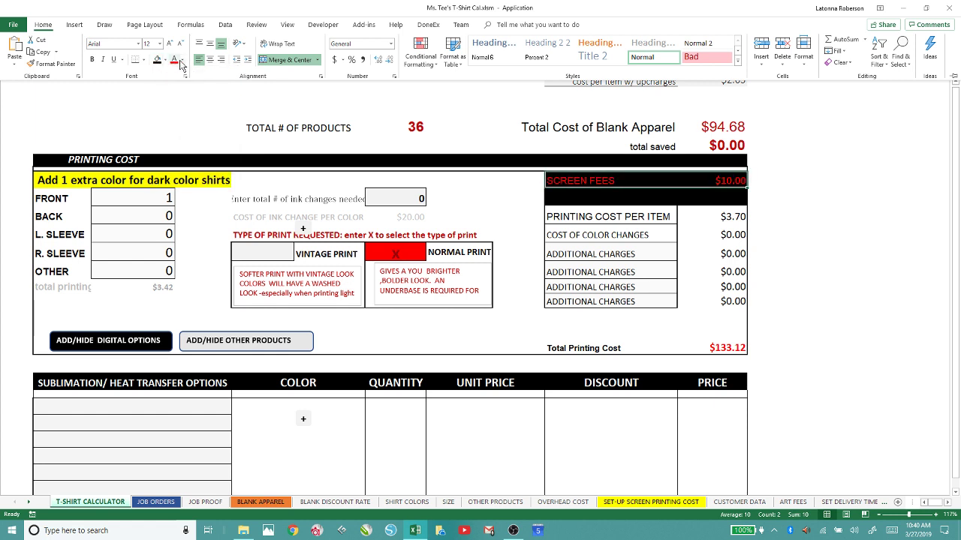
left_click(180, 60)
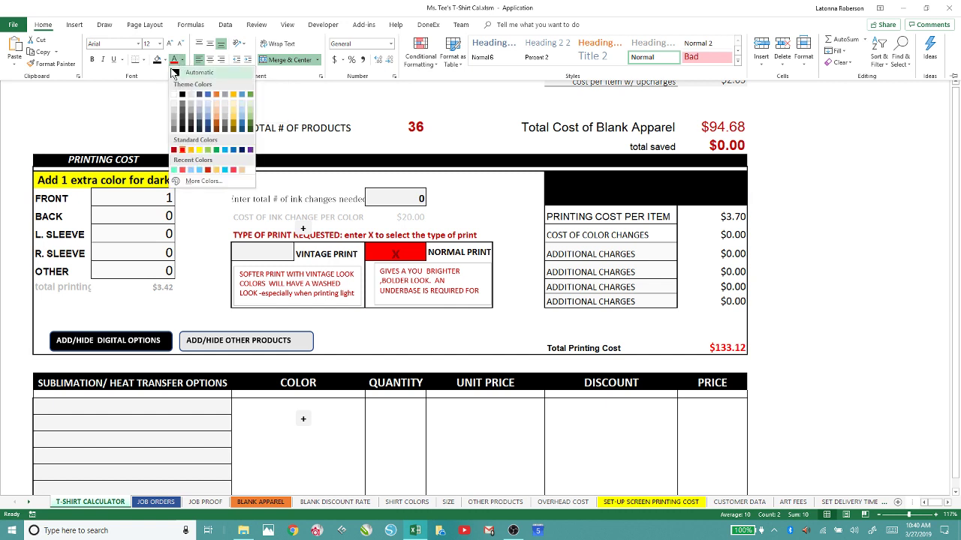
left_click(175, 72)
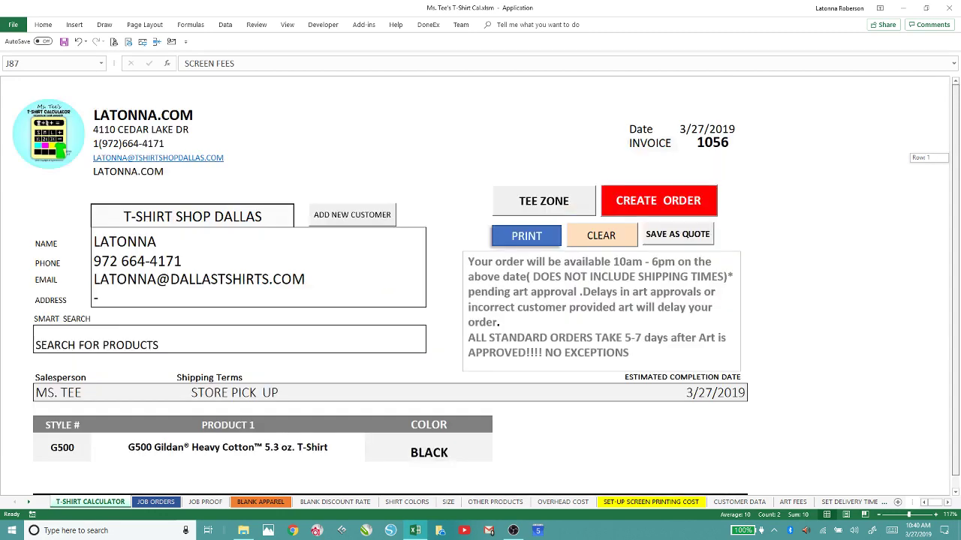
Create the order and save it as INV-T-SHIRT SHOP DALLAS1056.pdf in APPLICATION FILES > INVOICES.
left_click(650, 202)
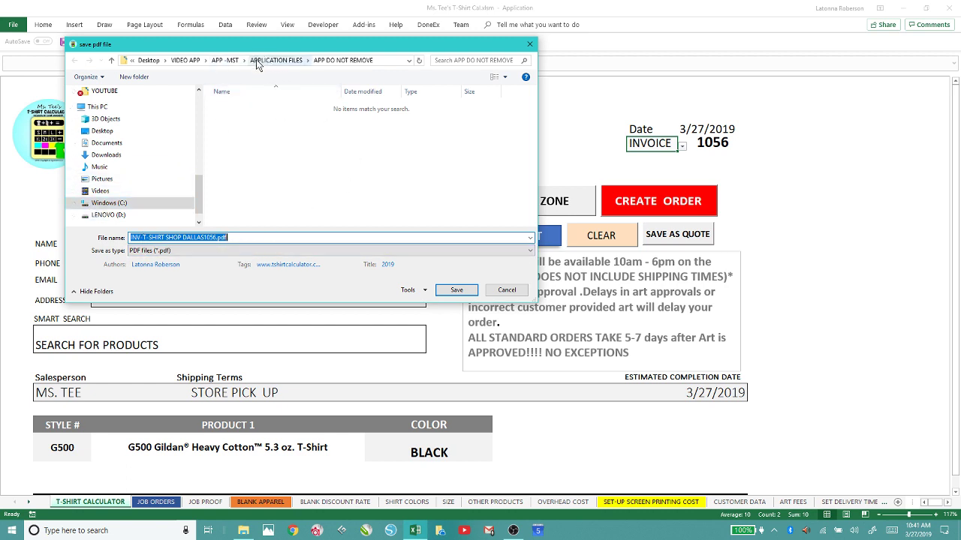
left_click(278, 60)
left_click(227, 128)
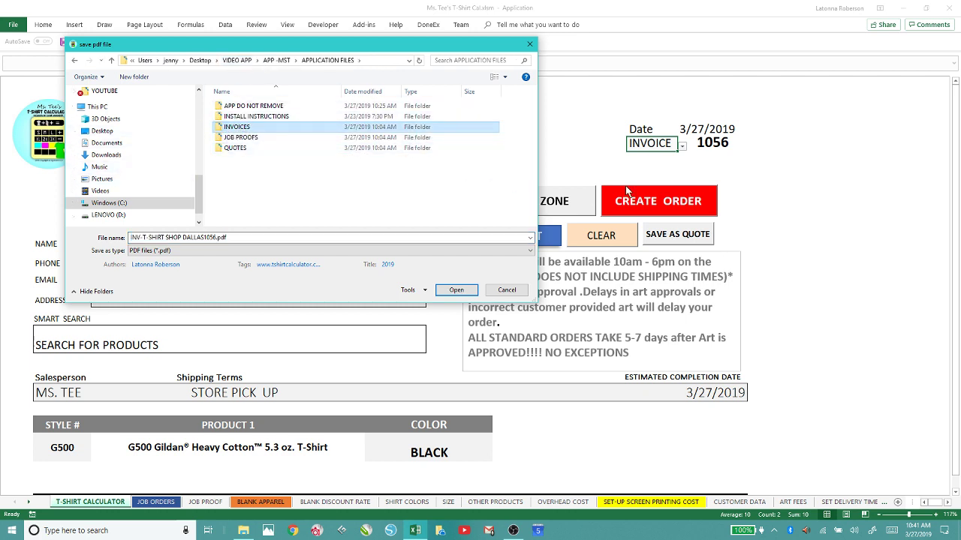
double_click(232, 129)
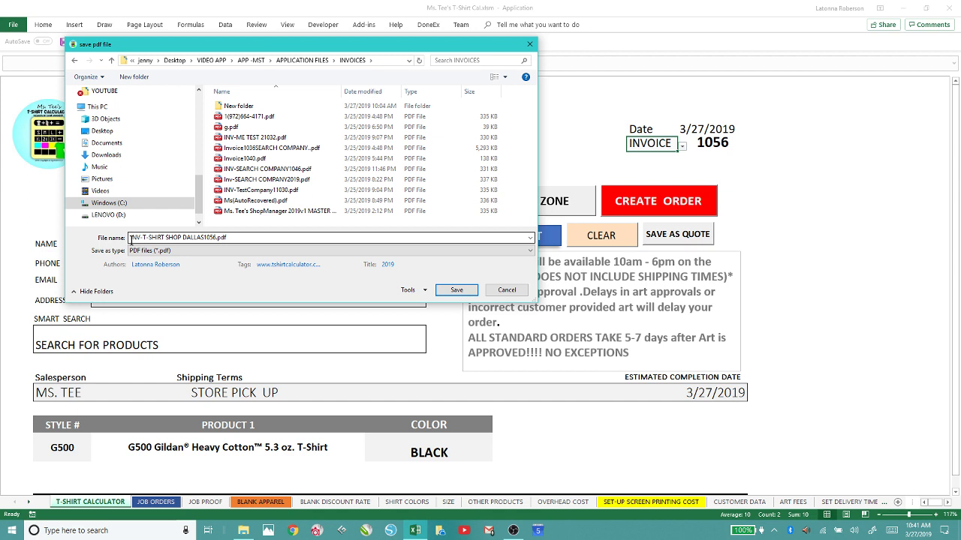
left_click(131, 237)
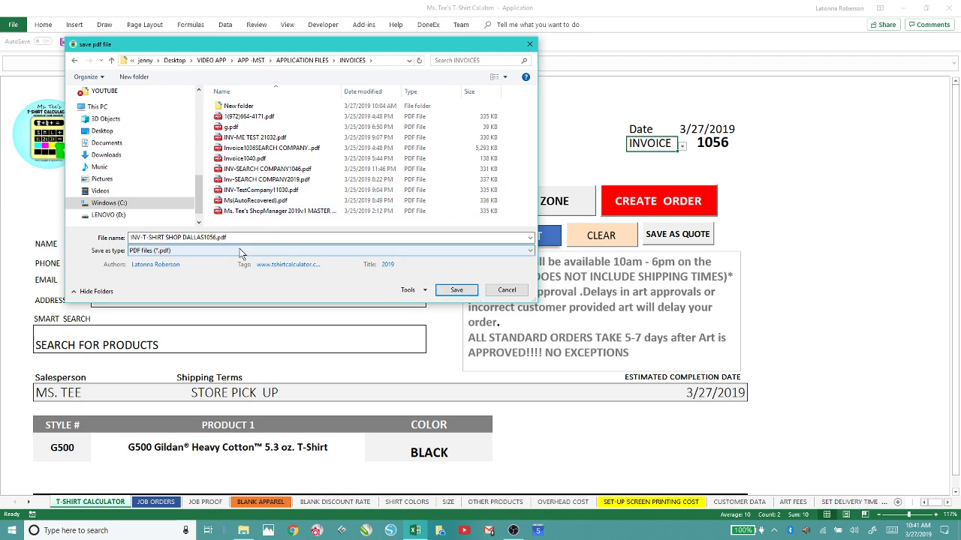
left_click(456, 289)
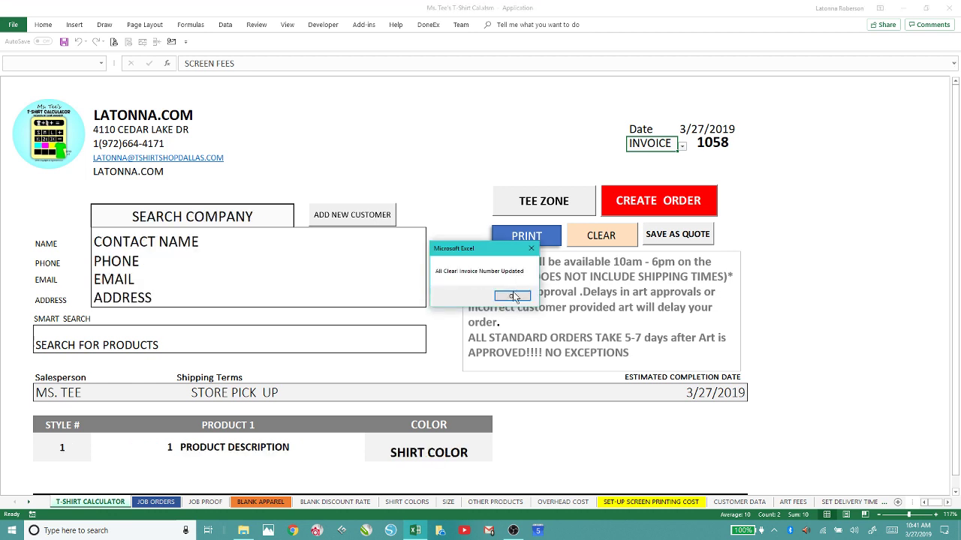
Cancel the PDF save for blank invoice 1058 and acknowledge the messages until invoice 1060 shows.
left_click(510, 295)
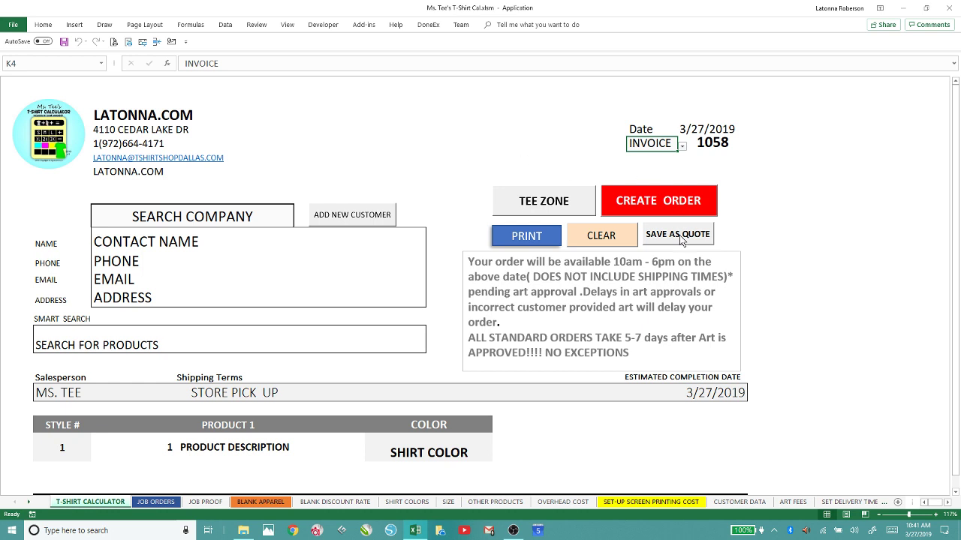
left_click(618, 199)
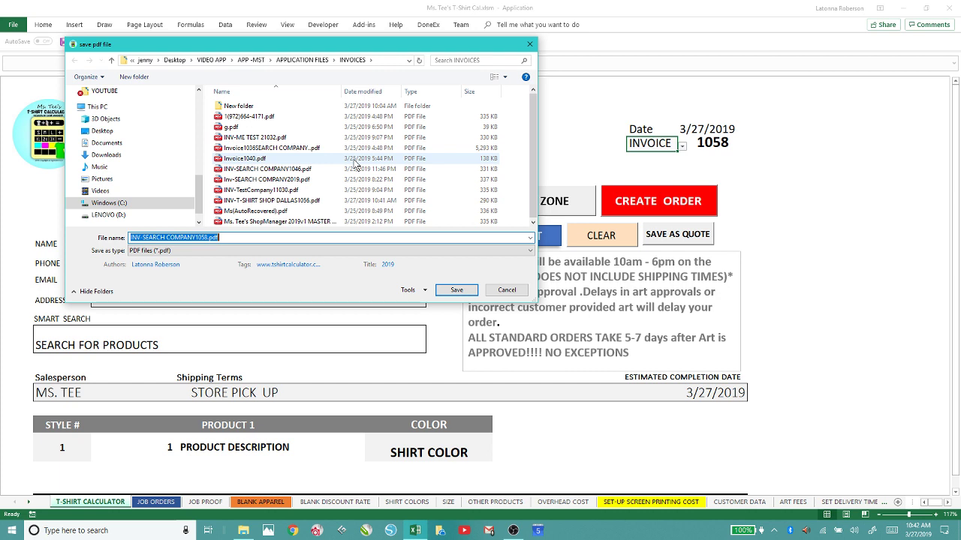
left_click(498, 291)
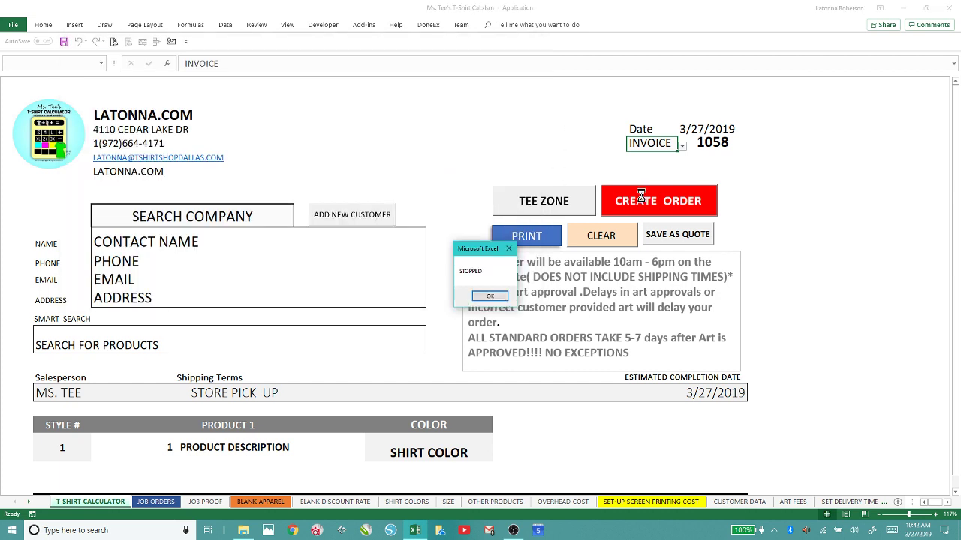
left_click(490, 295)
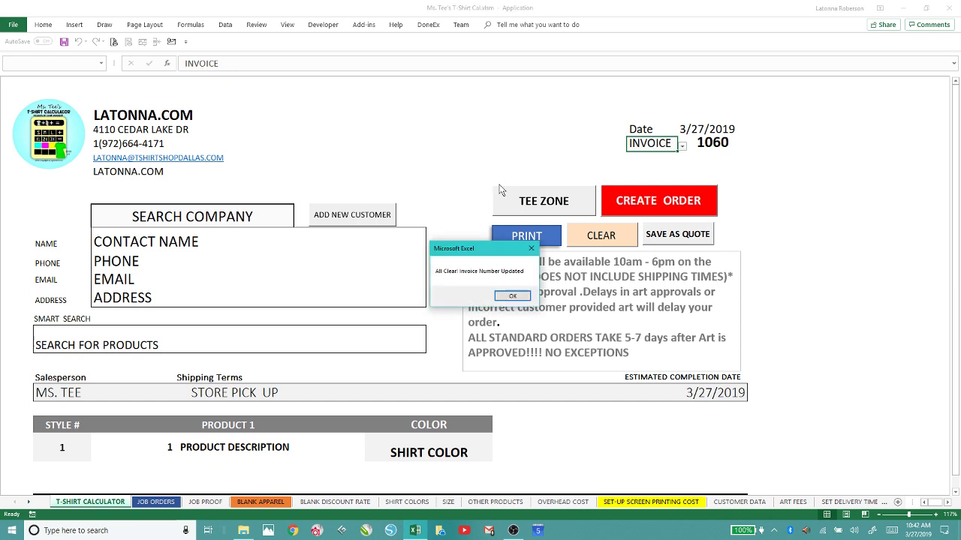
left_click(507, 298)
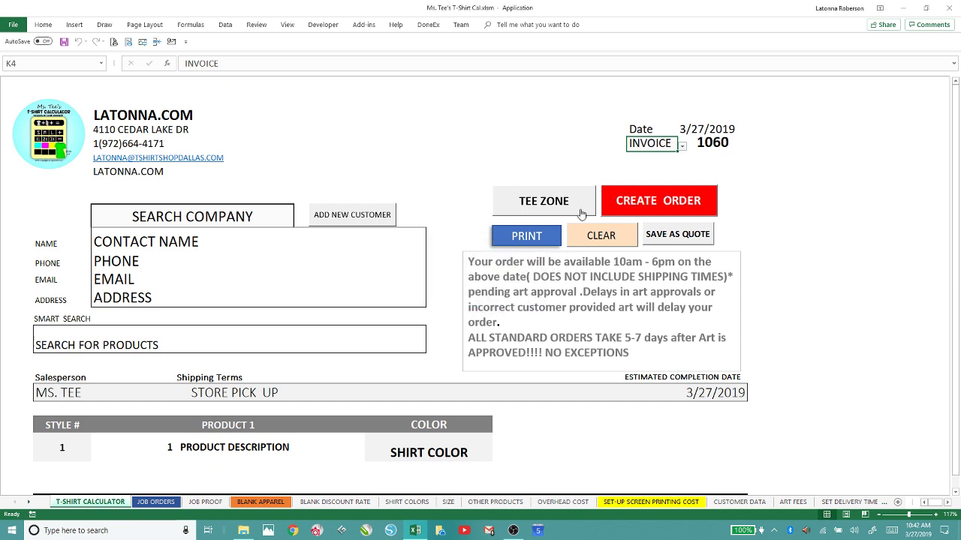
Pick the T-SHIRT SHOP DALLAS row from the job orders list and create its proof.
left_click(547, 198)
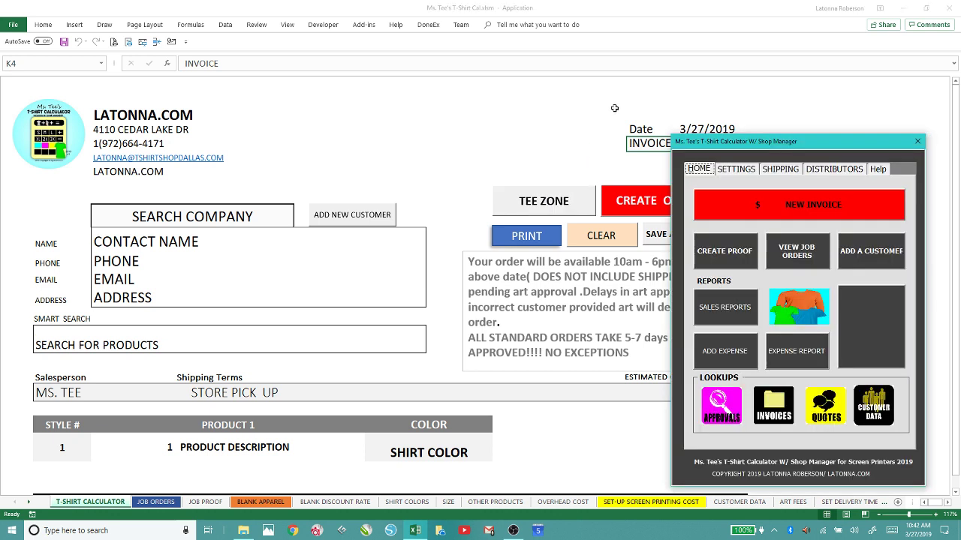
left_click(801, 256)
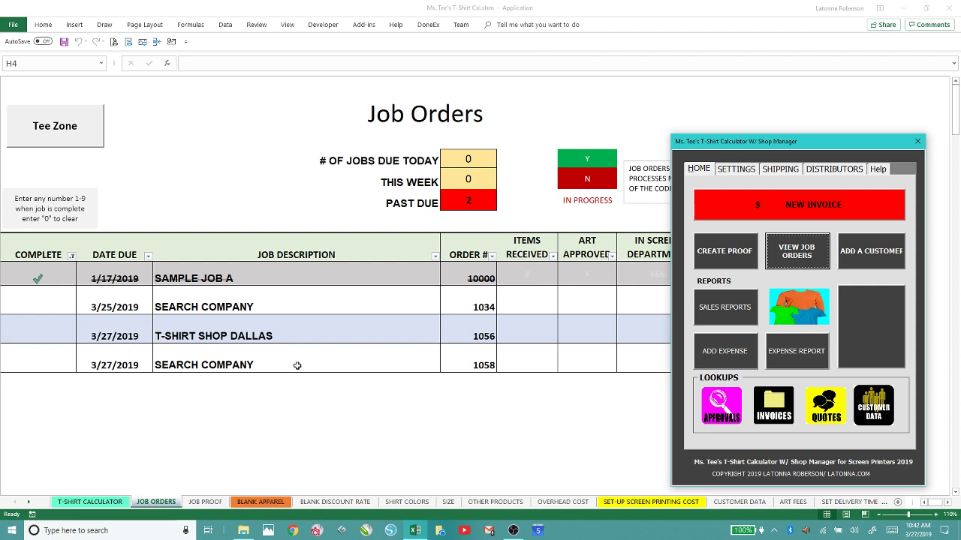
left_click(43, 327)
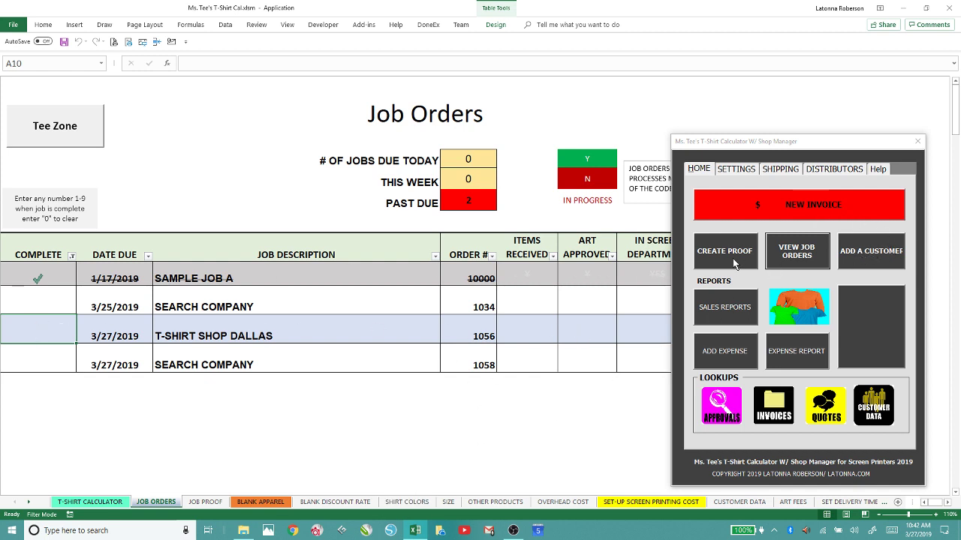
left_click(712, 252)
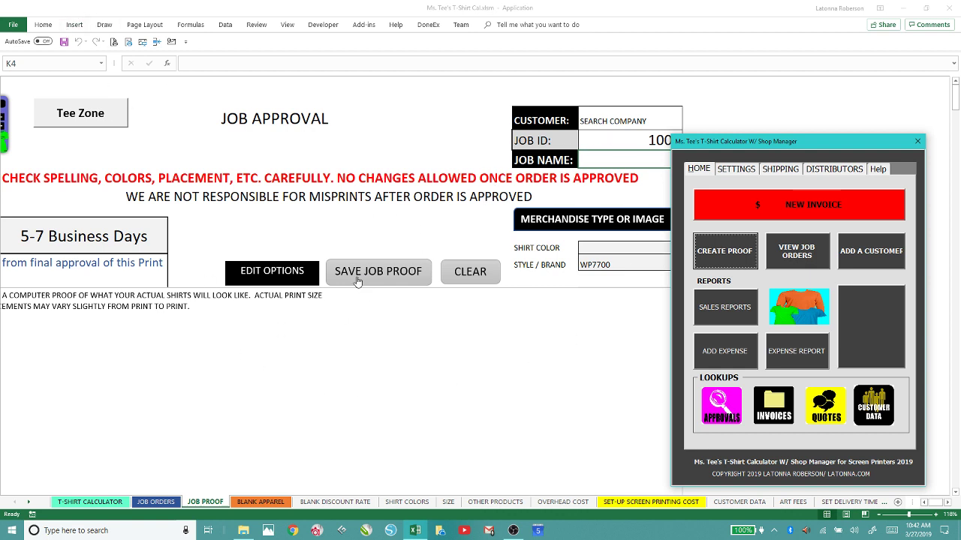
Close the Shop Manager panel and set the proof's customer to T-SHIRT SHOP DALLAS.
left_click(604, 123)
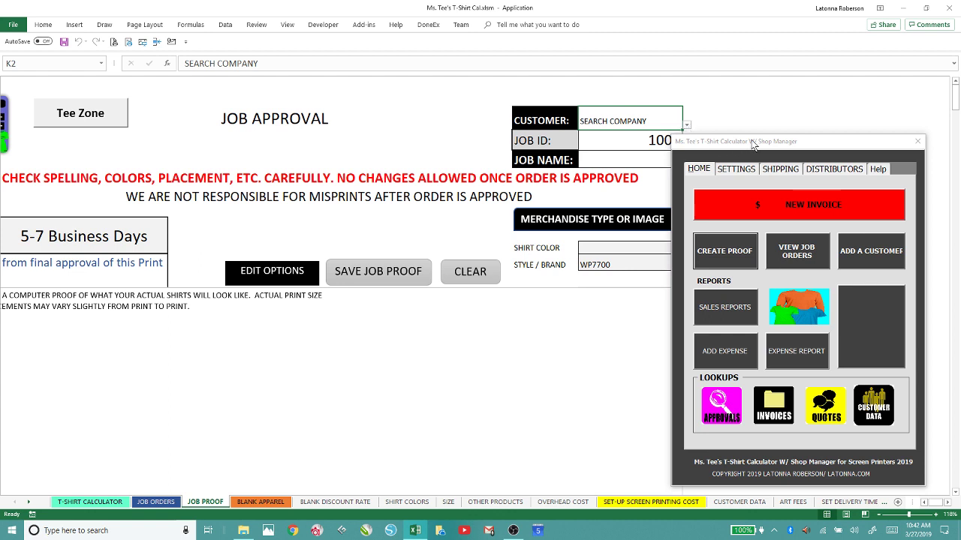
left_click_drag(768, 141, 788, 132)
left_click(938, 133)
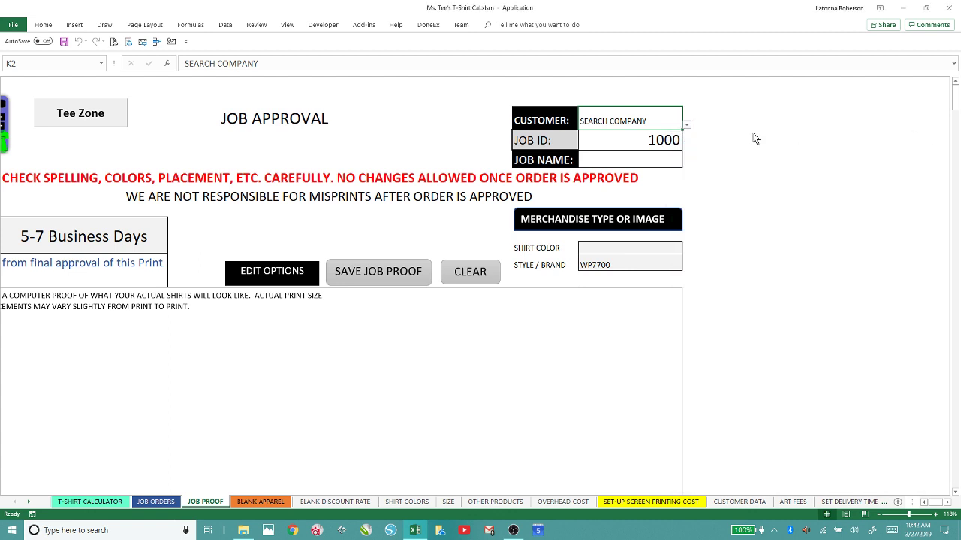
left_click(686, 125)
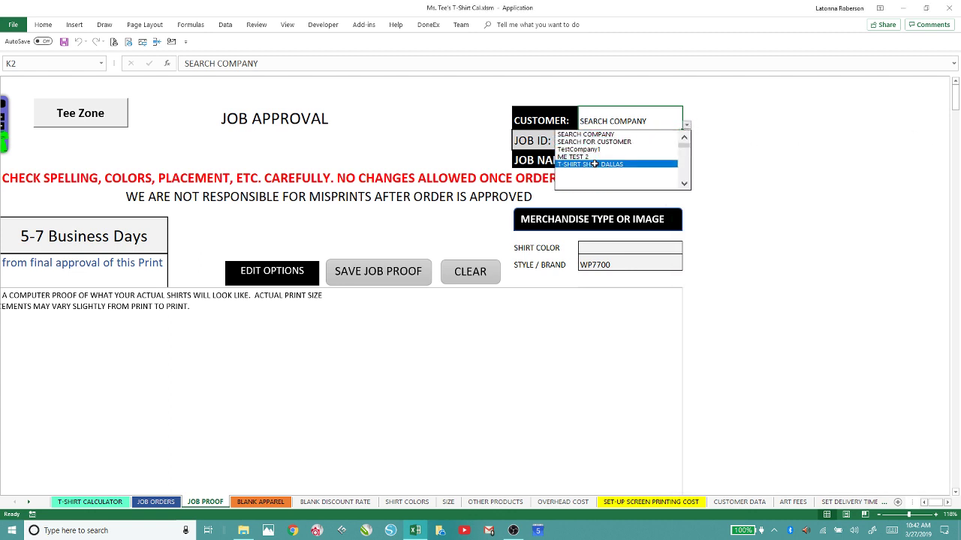
left_click(592, 171)
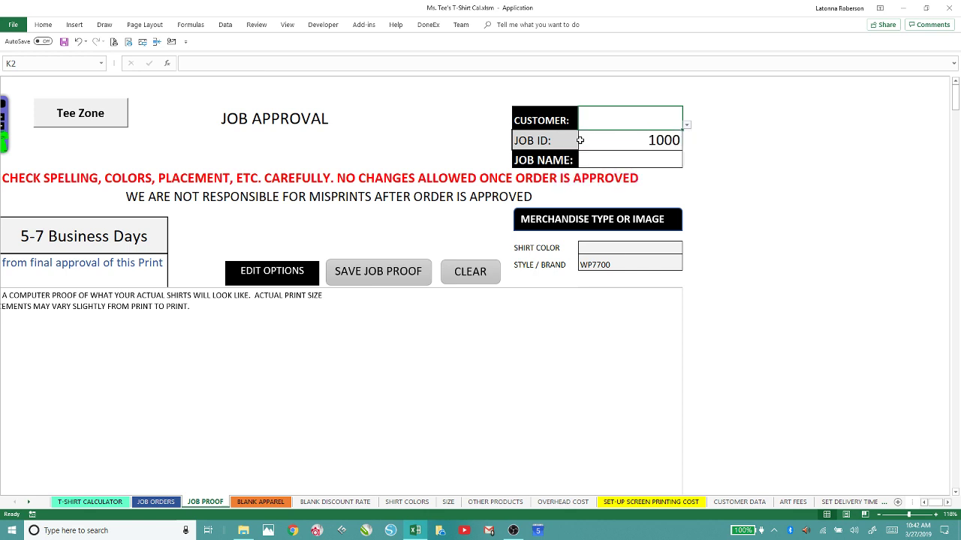
left_click(686, 126)
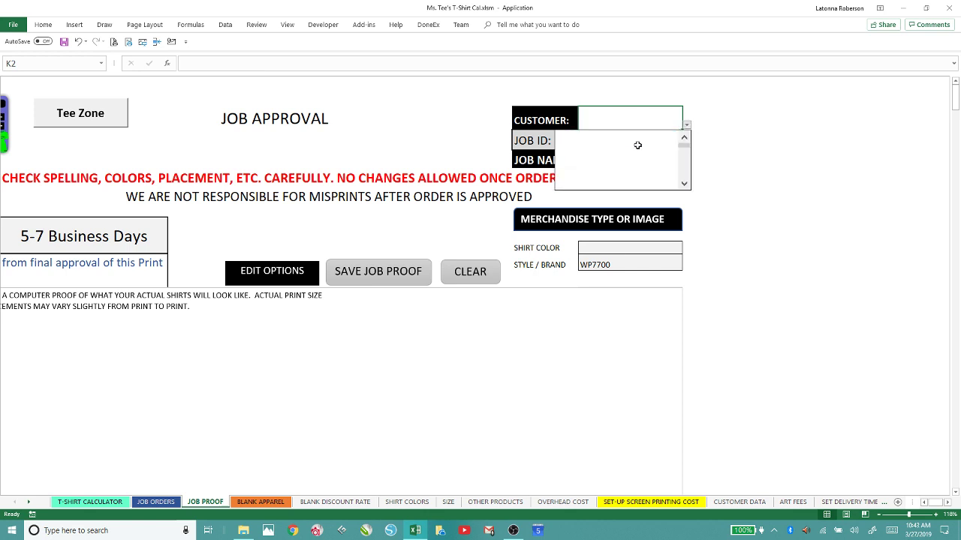
left_click(684, 141)
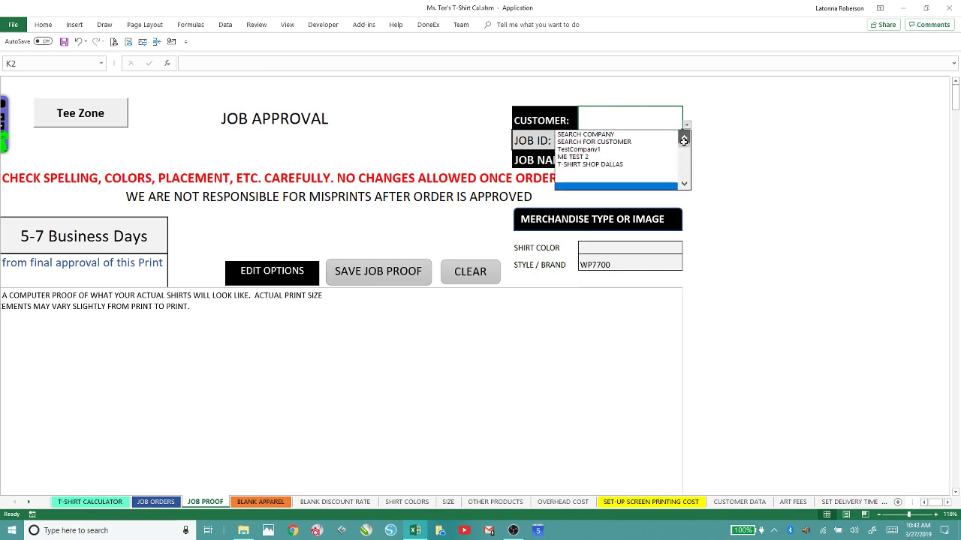
left_click(587, 164)
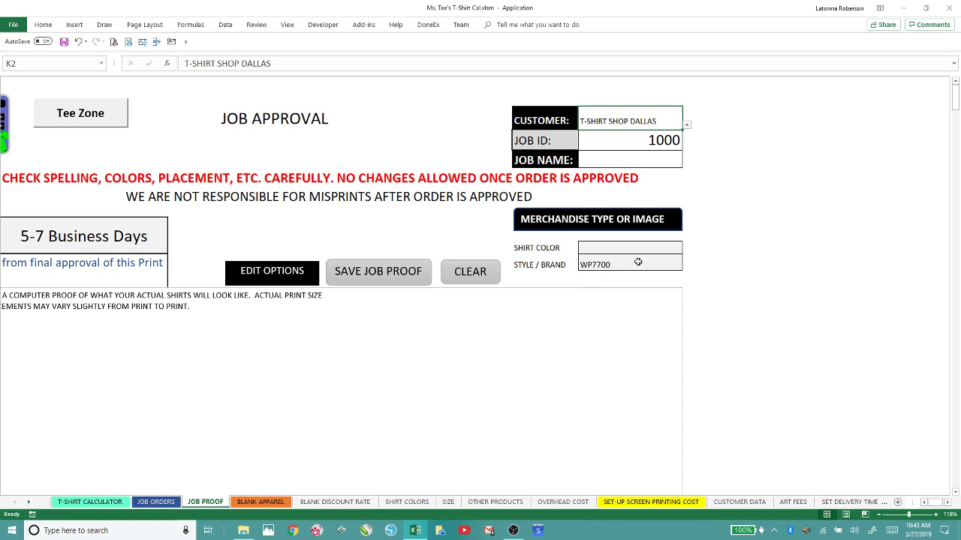
Set the shirt colour to NL HEATHER BAY BLUE and the style to WS450.
left_click(611, 249)
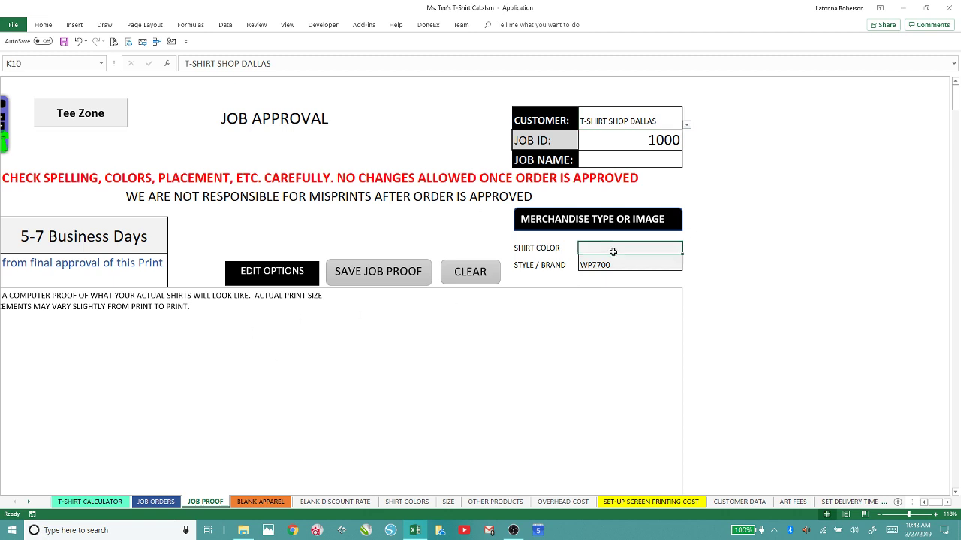
left_click(685, 249)
left_click(598, 289)
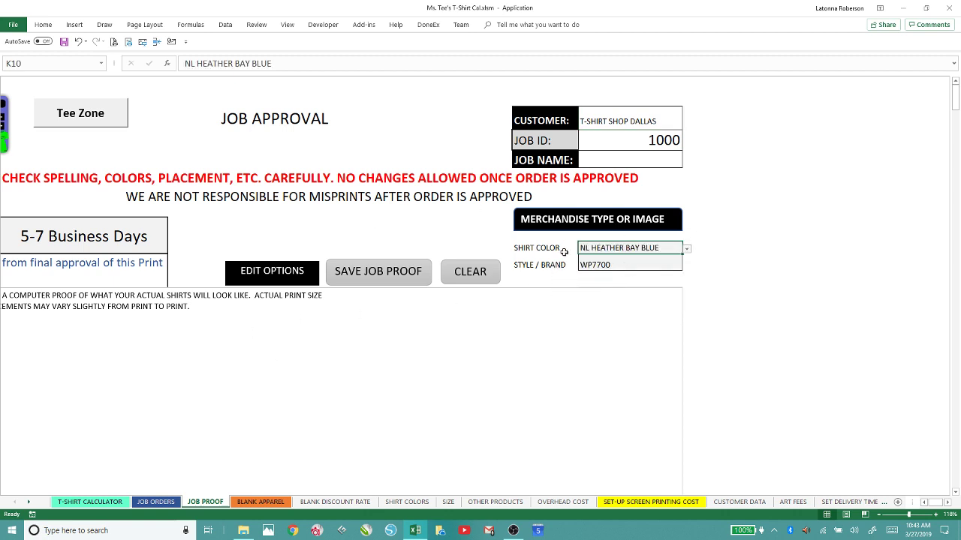
left_click(604, 266)
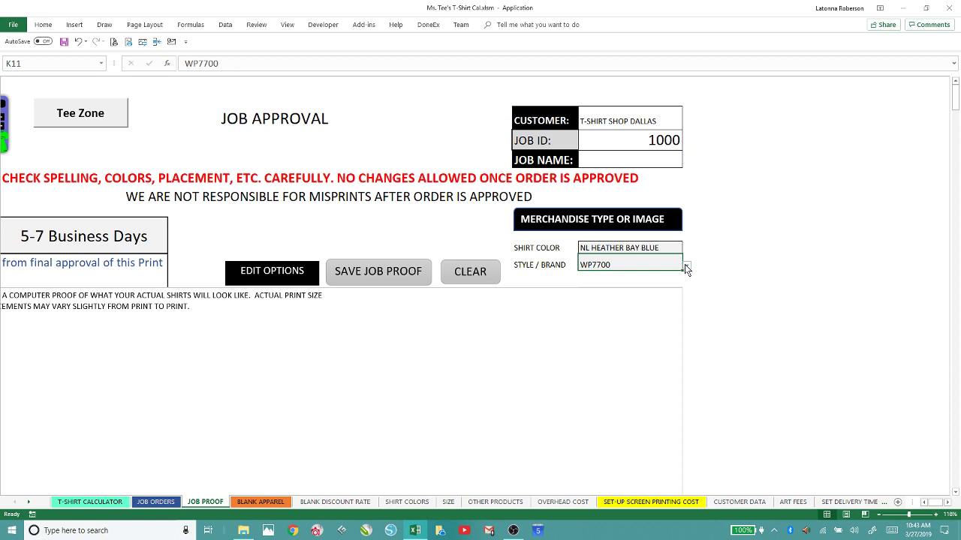
left_click(685, 264)
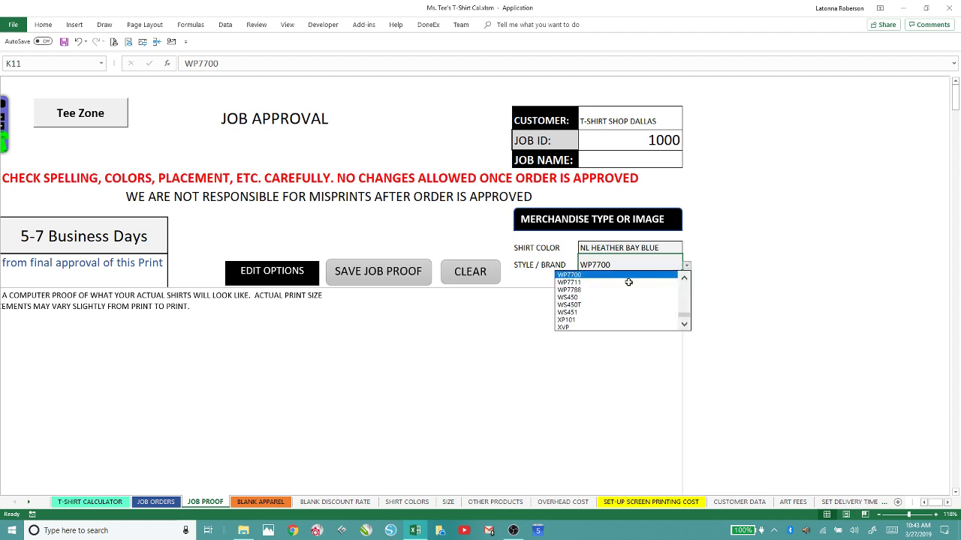
left_click(571, 297)
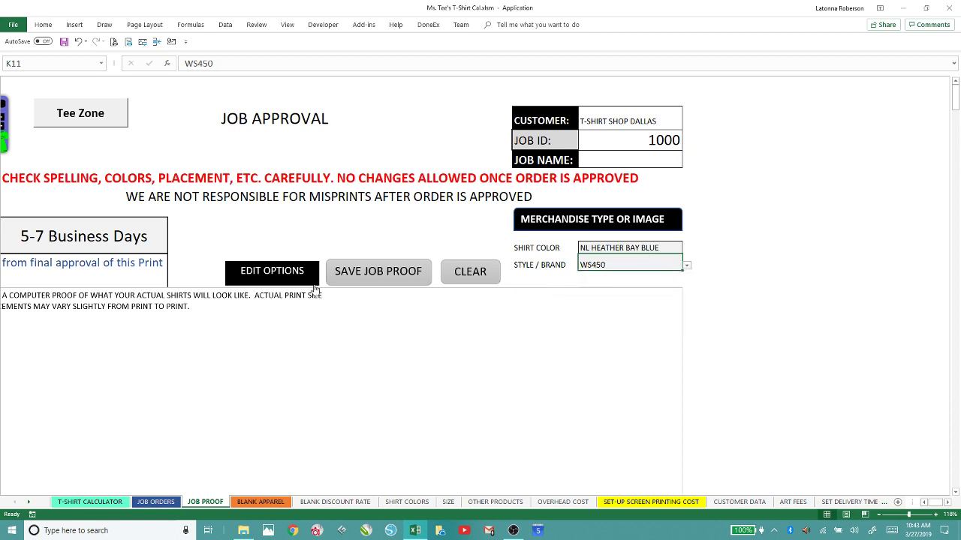
left_click(346, 274)
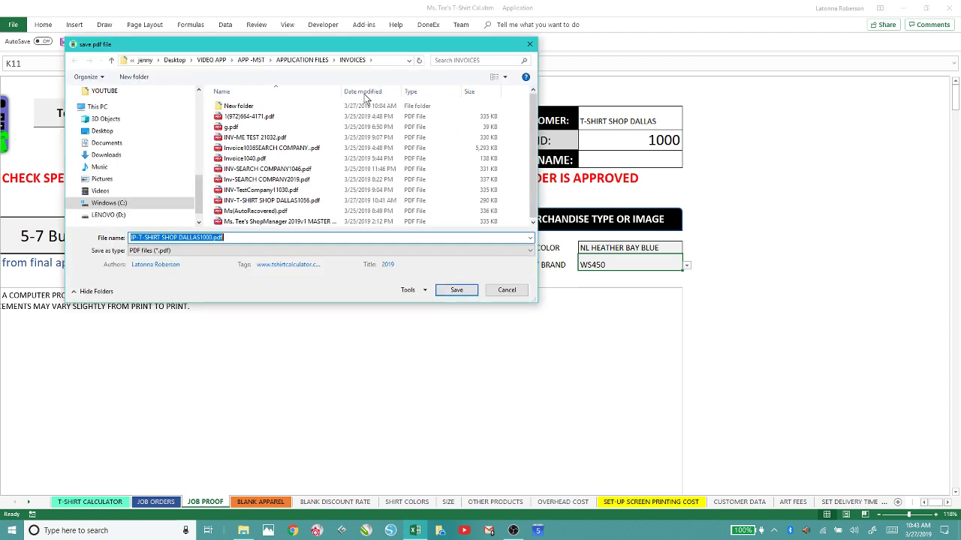
Save the proof as JP-T-SHIRT SHOP DALLAS1000.pdf in JOB PROOFS, cancelling the repeated save.
left_click(277, 60)
left_click(232, 141)
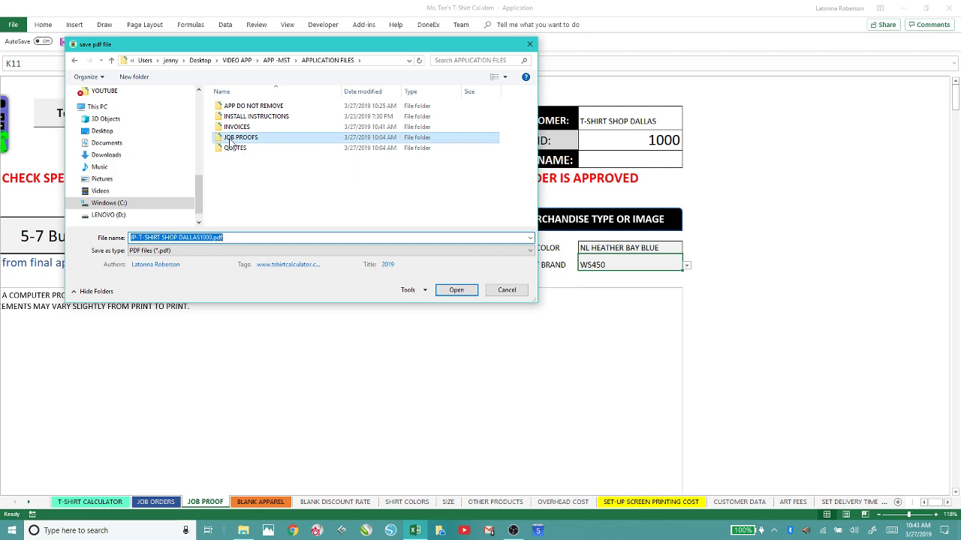
left_click(455, 291)
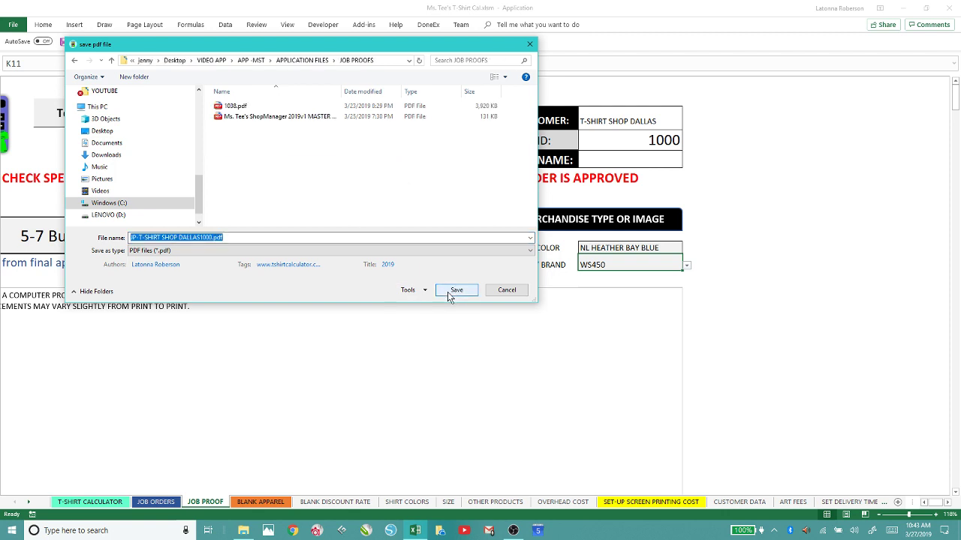
left_click(447, 292)
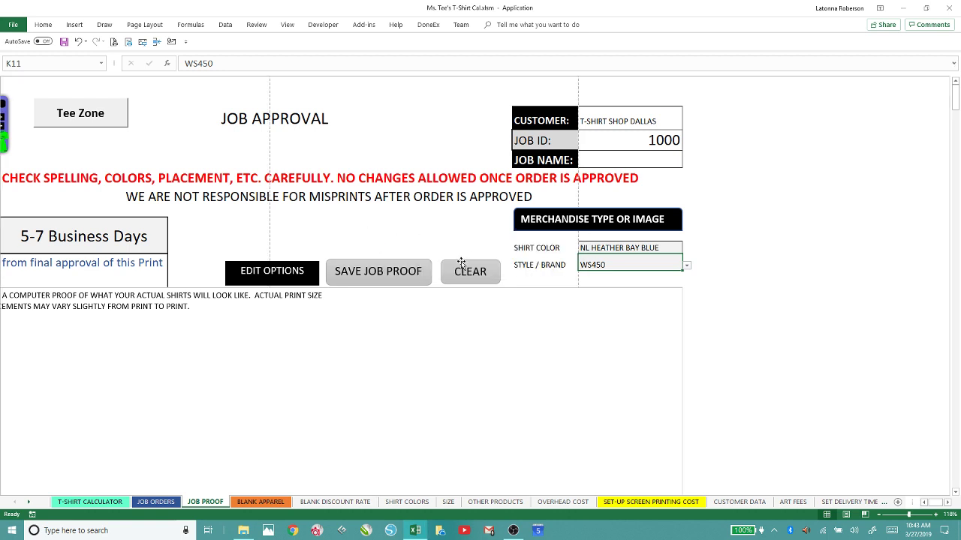
left_click(386, 272)
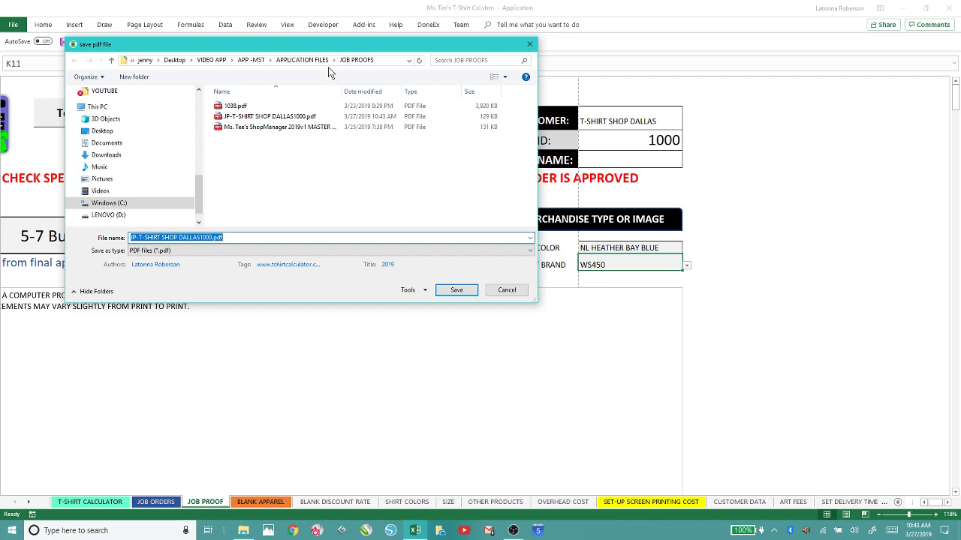
left_click(505, 291)
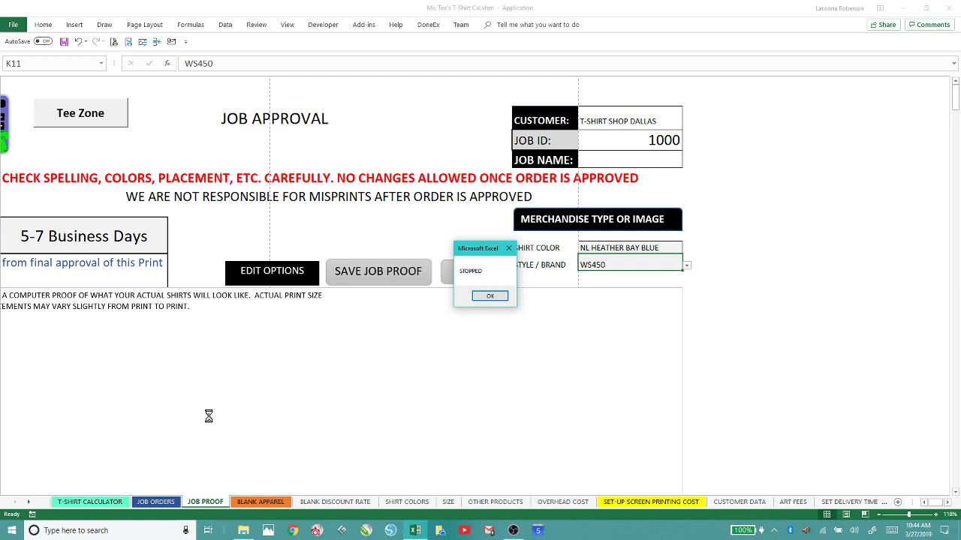
Dismiss the STOPPED message and browse the JOB ORDERS and BLANK APPAREL sheets before returning to T-SHIRT CALCULATOR.
left_click(488, 297)
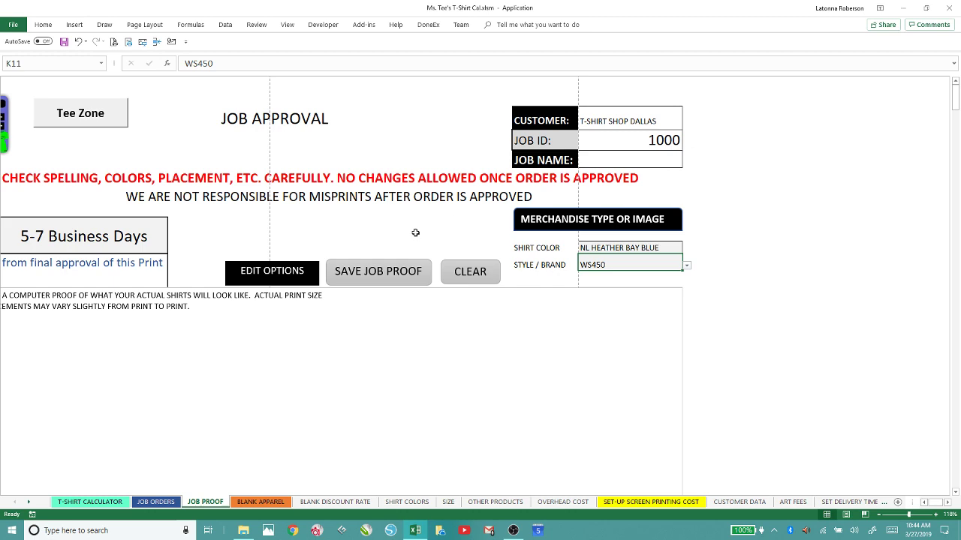
left_click(98, 502)
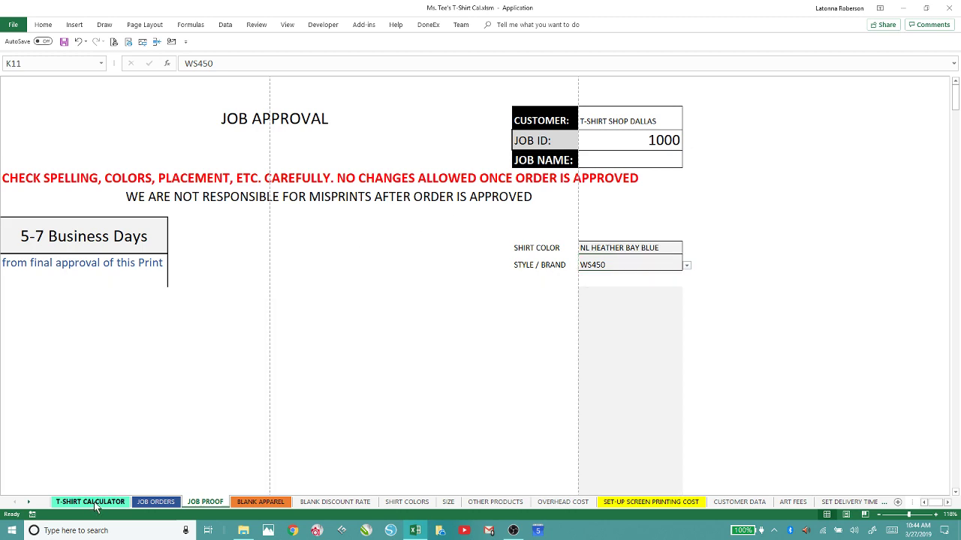
left_click(156, 502)
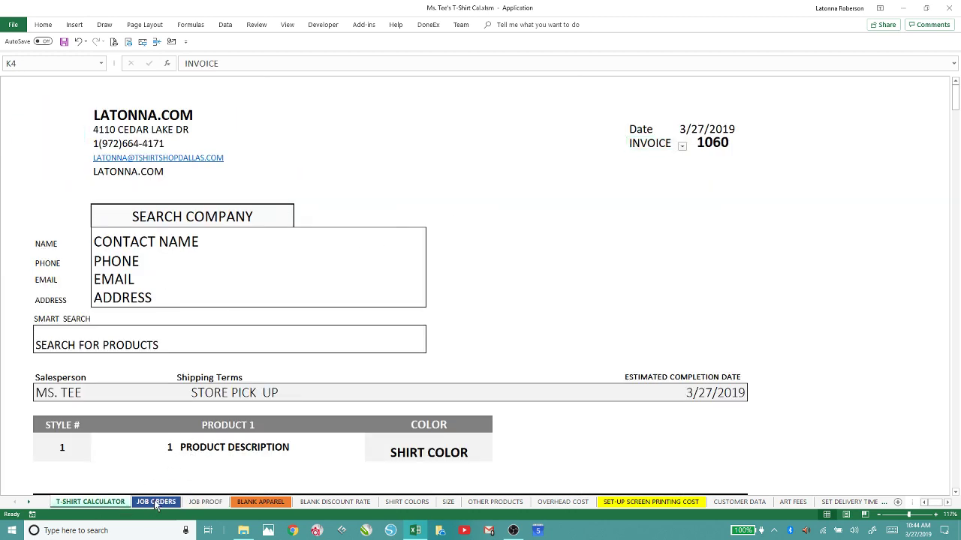
left_click(269, 502)
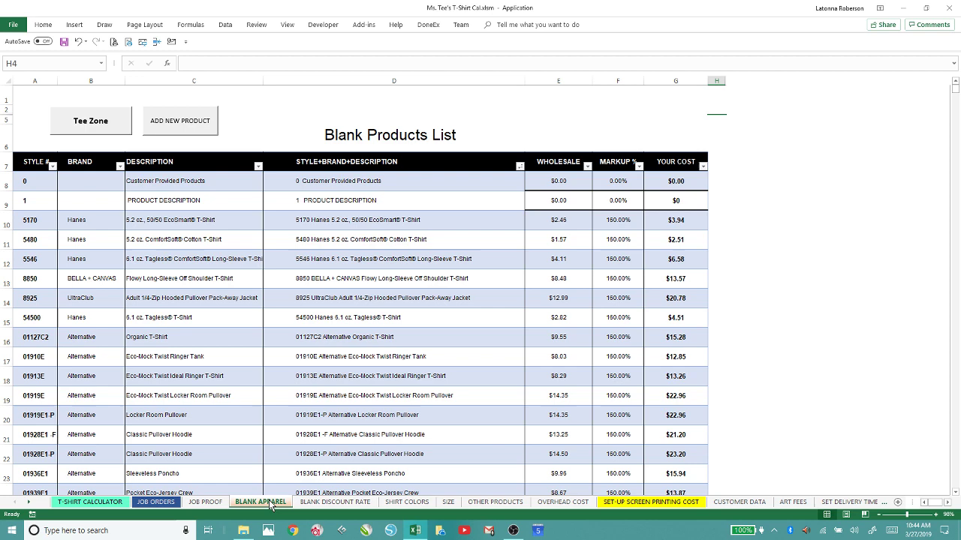
left_click(83, 502)
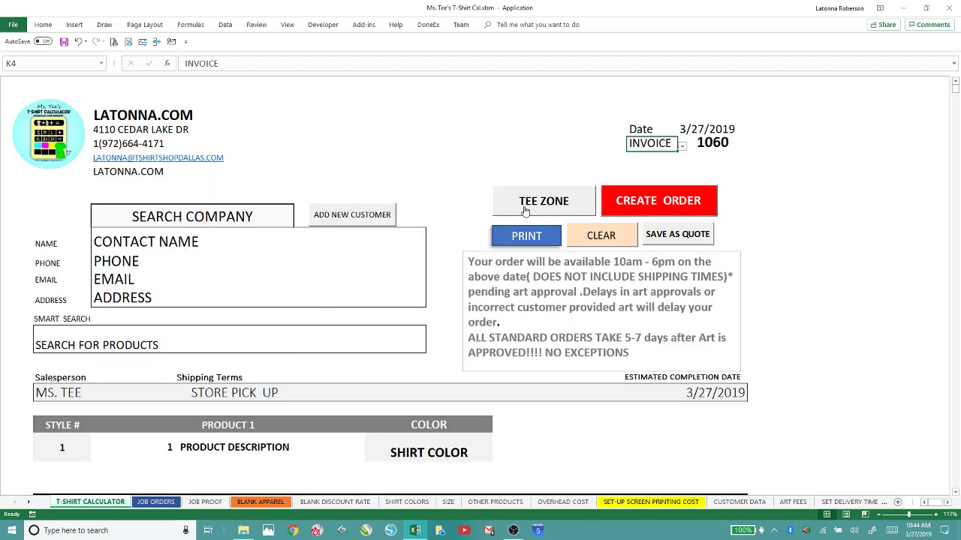
View the Shop Manager's settings page, then close the form.
left_click(550, 201)
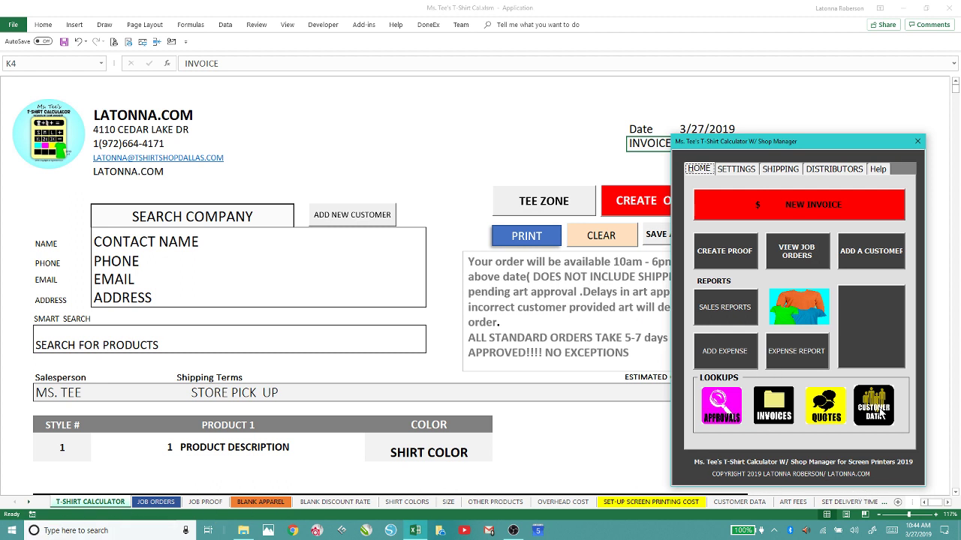
left_click(740, 169)
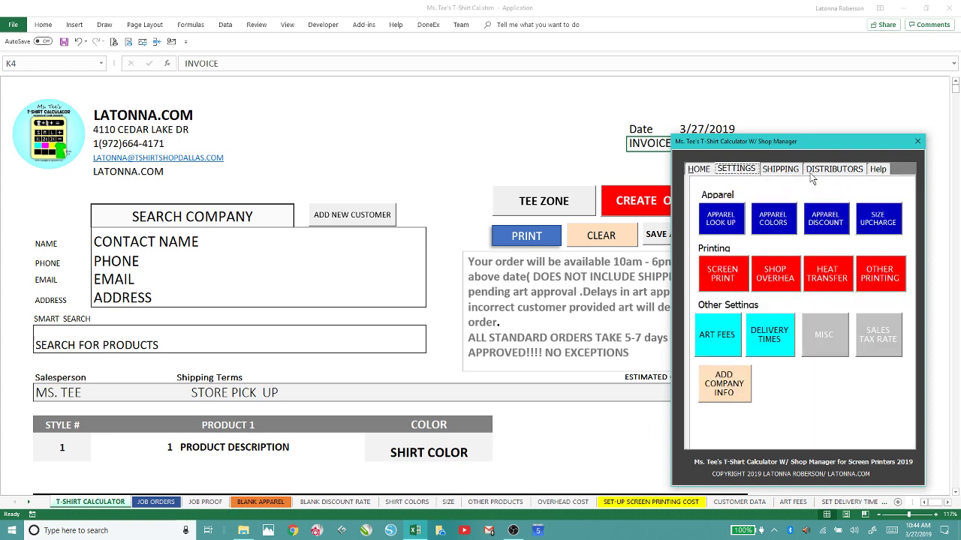
left_click(917, 143)
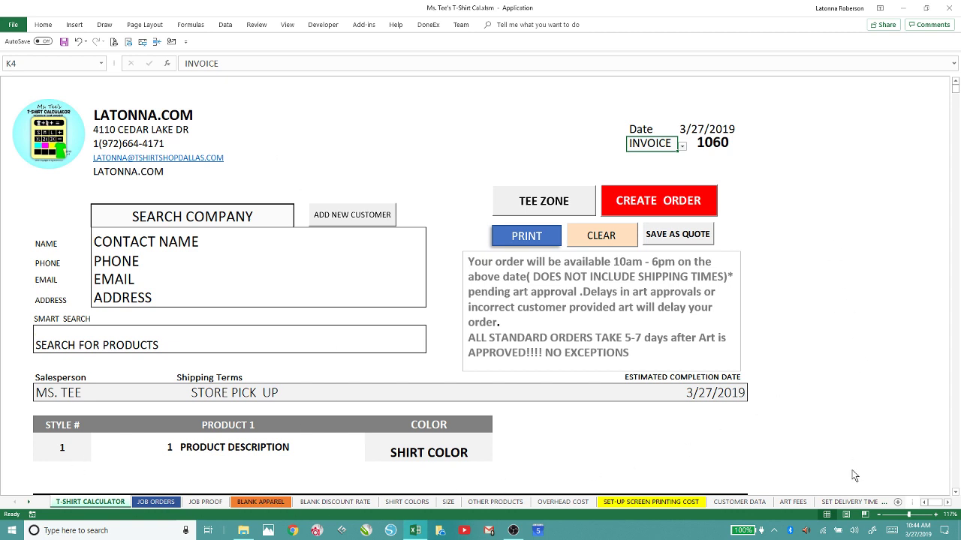
Open Excel Options on the Advanced page and scroll down to the workbook display options.
left_click(12, 24)
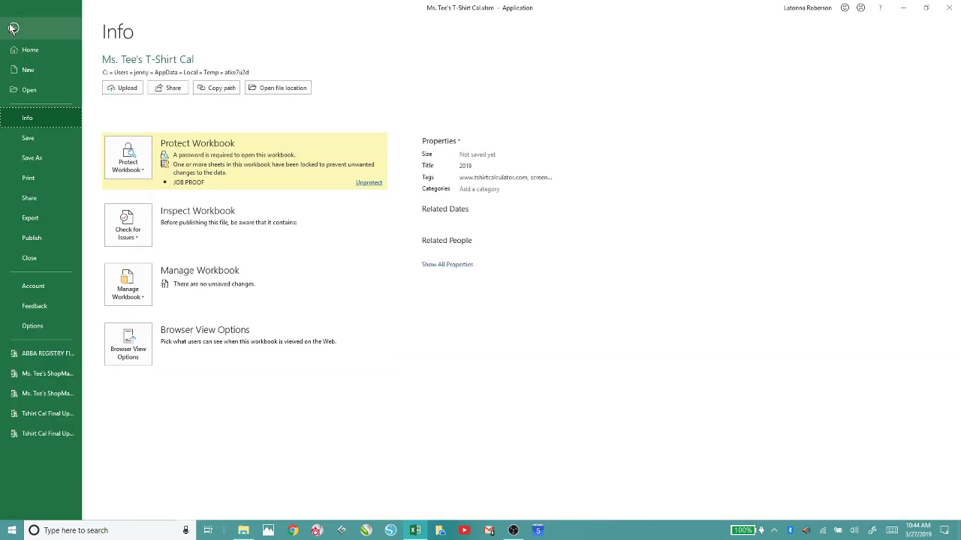
left_click(31, 325)
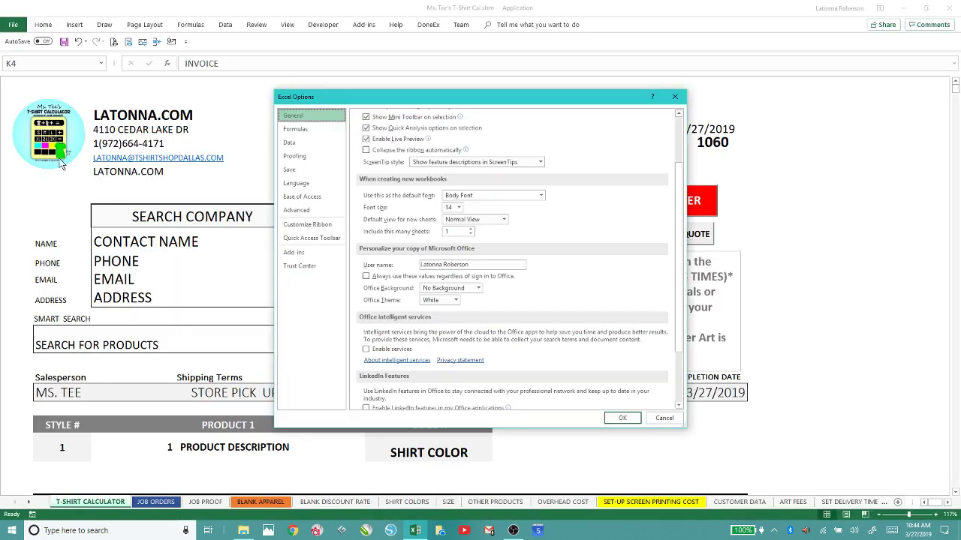
left_click(294, 211)
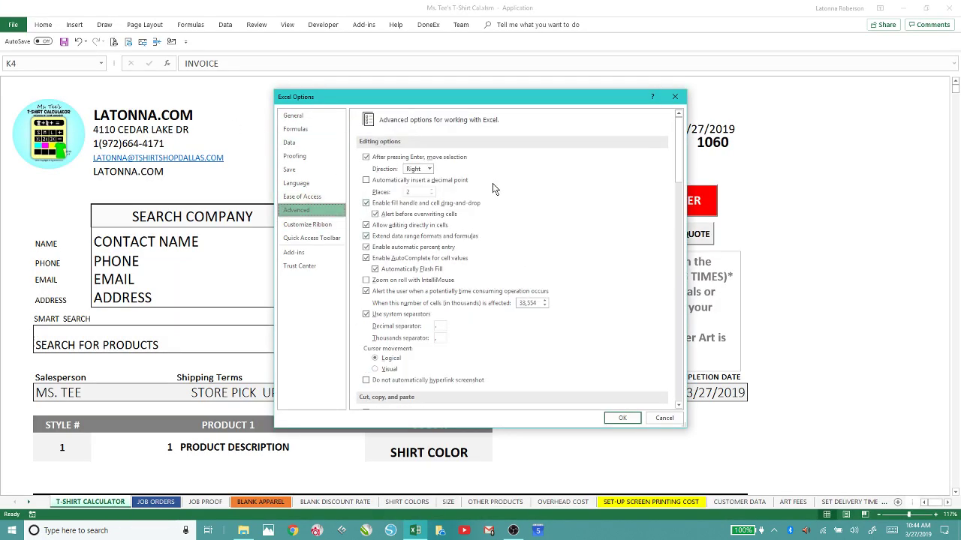
left_click_drag(679, 138, 682, 243)
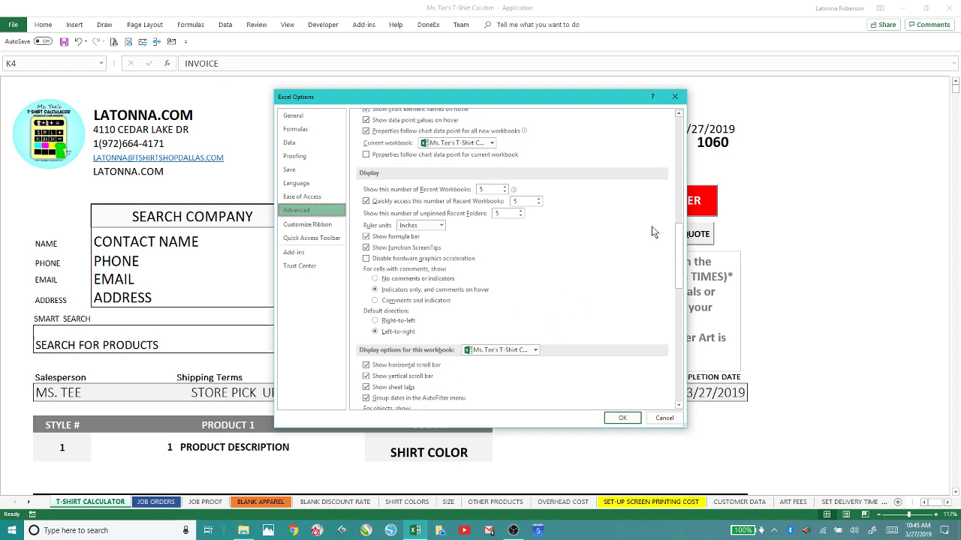
left_click_drag(679, 239, 680, 259)
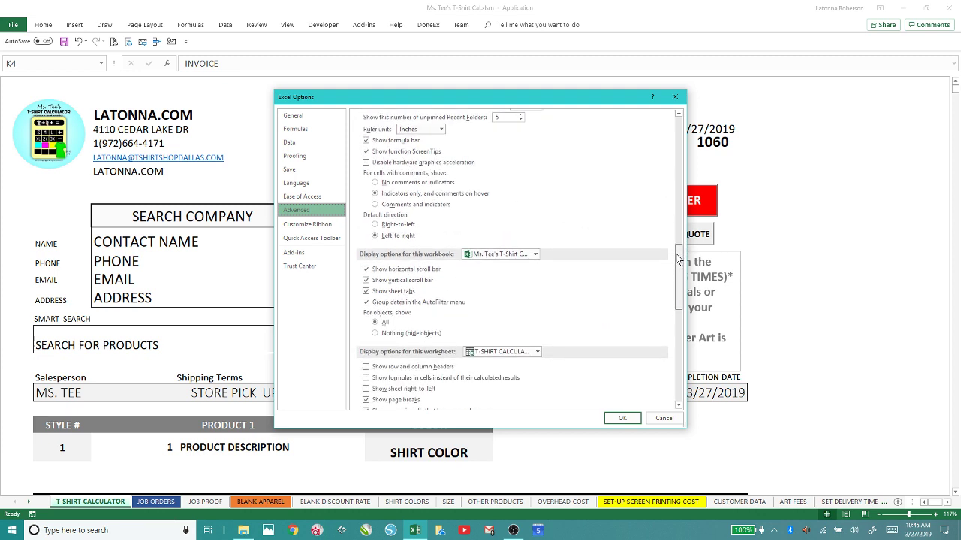
Toggle Show sheet tabs and review the surrounding display settings.
left_click(367, 291)
left_click_drag(676, 252, 674, 268)
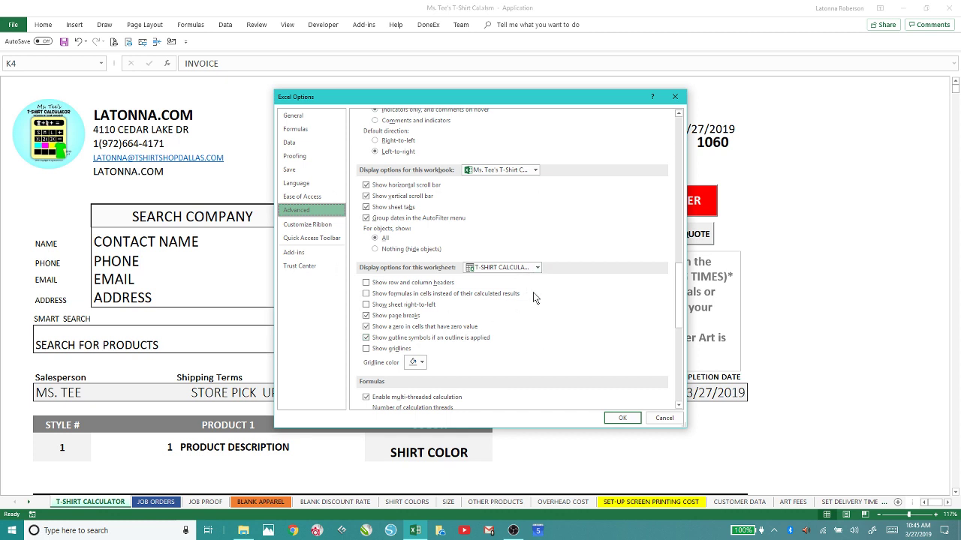
scroll(574, 339, "down", 10)
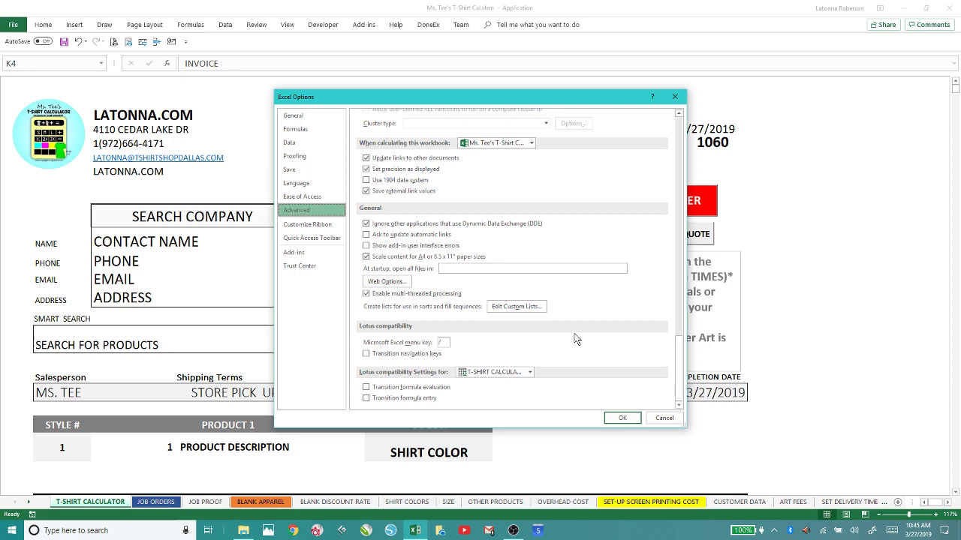
scroll(575, 339, "up", 20)
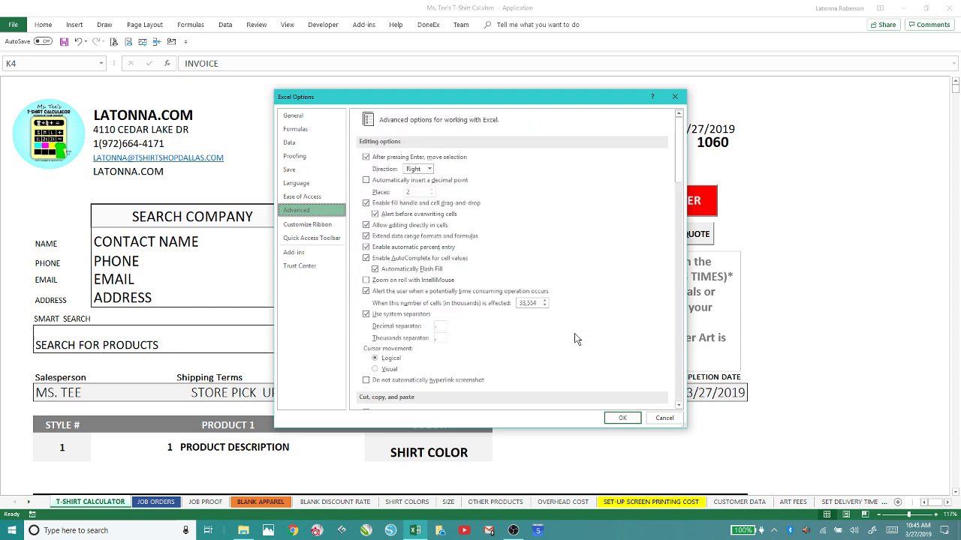
scroll(574, 334, "down", 5)
scroll(574, 334, "up", 5)
Browse the General, Formulas and Data options pages.
left_click(292, 118)
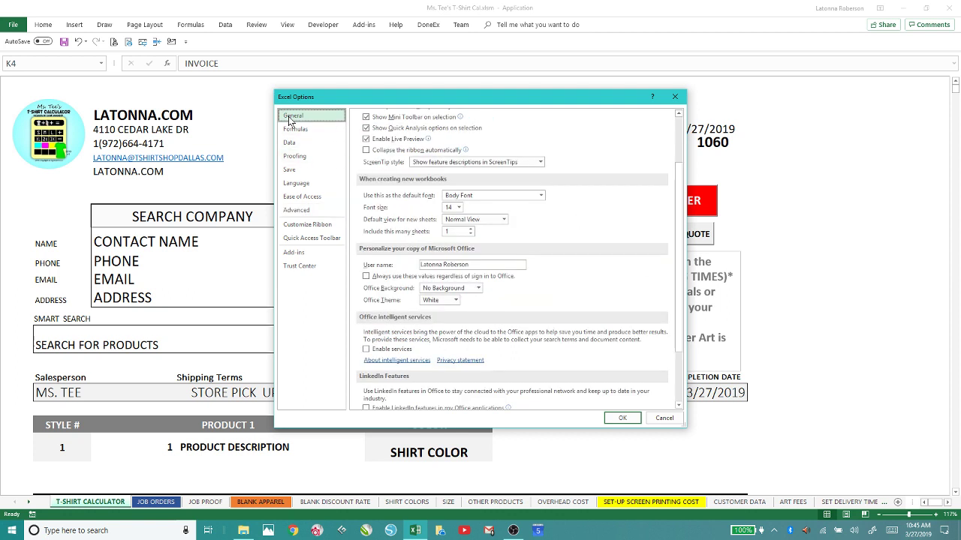
scroll(608, 264, "up", 2)
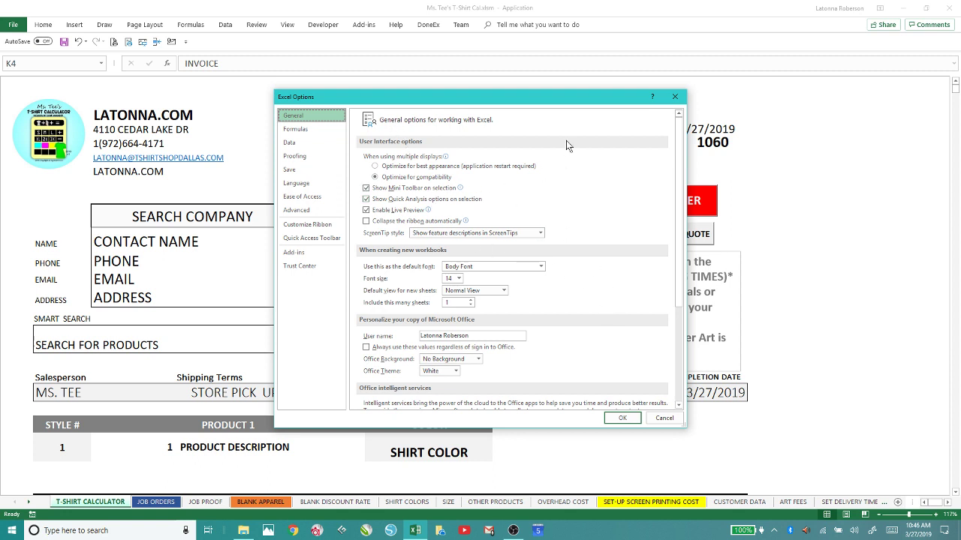
left_click(293, 129)
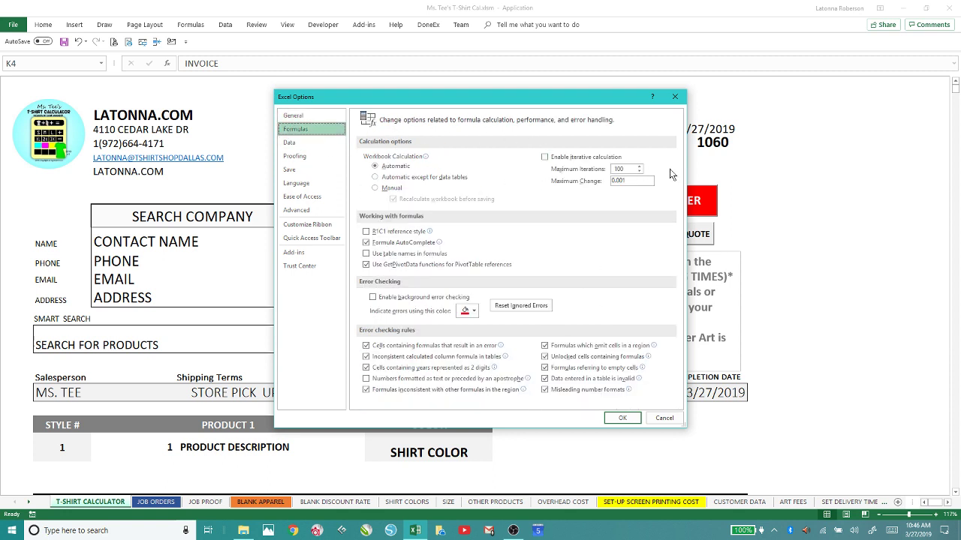
left_click(290, 142)
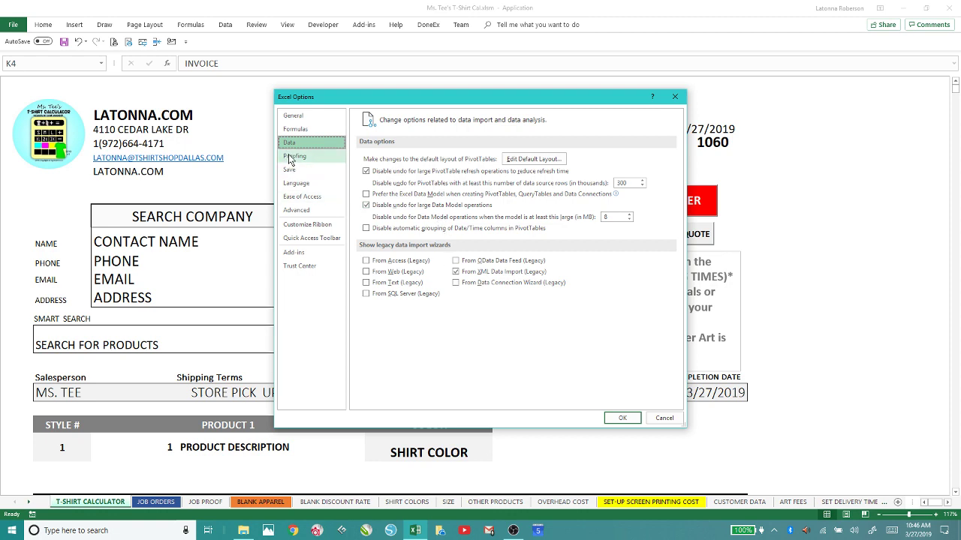
Return to the Advanced options page and scroll through its settings.
left_click(296, 210)
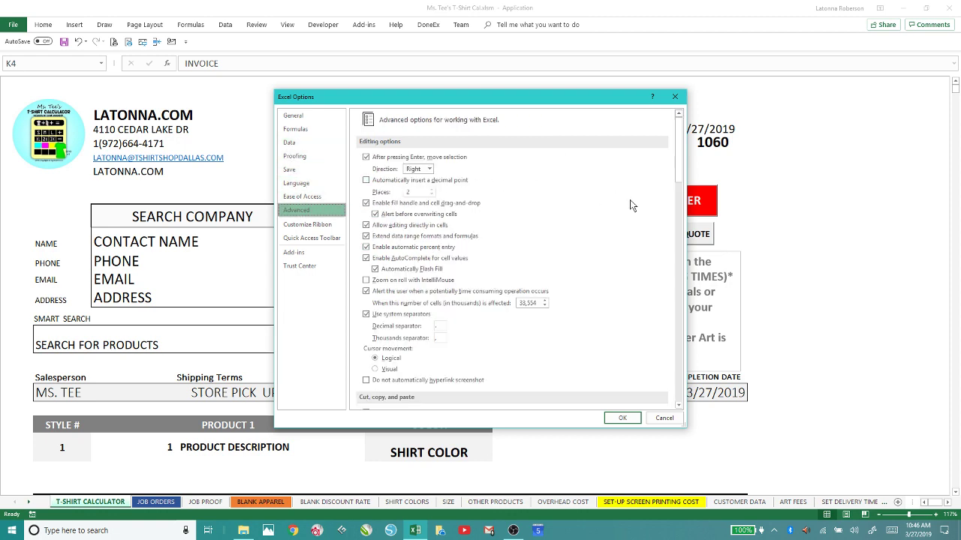
scroll(628, 231, "down", 10)
scroll(628, 234, "up", 10)
scroll(601, 221, "down", 5)
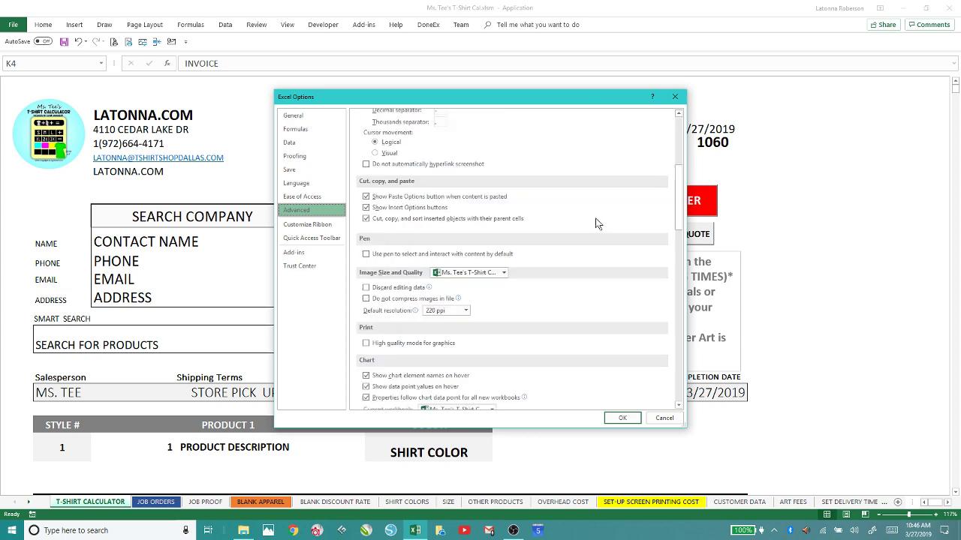
scroll(597, 225, "down", 6)
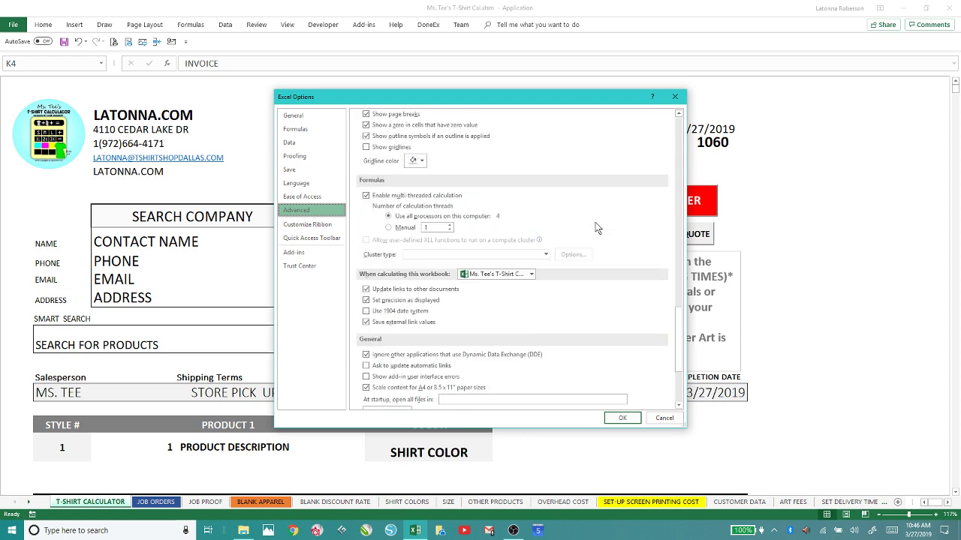
scroll(597, 227, "up", 10)
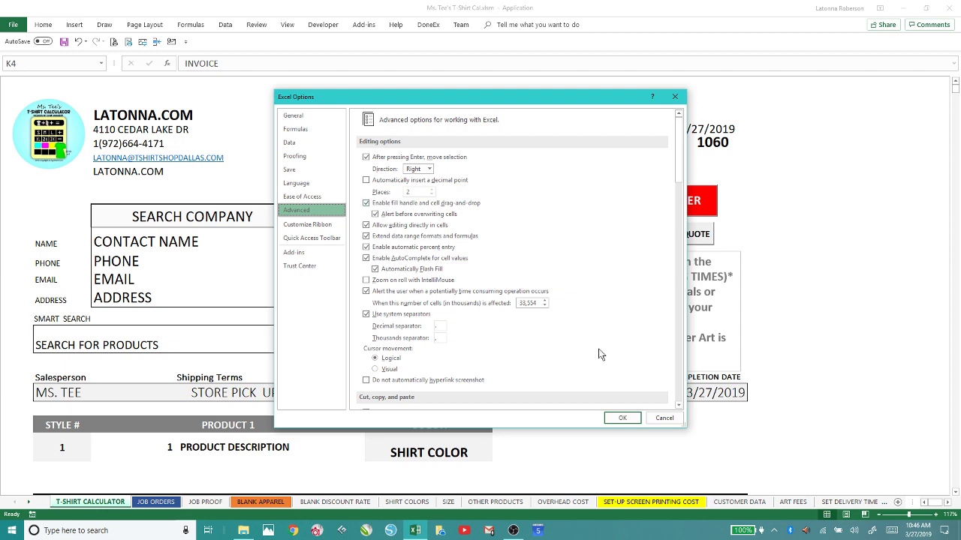
scroll(601, 357, "down", 3)
scroll(599, 356, "down", 8)
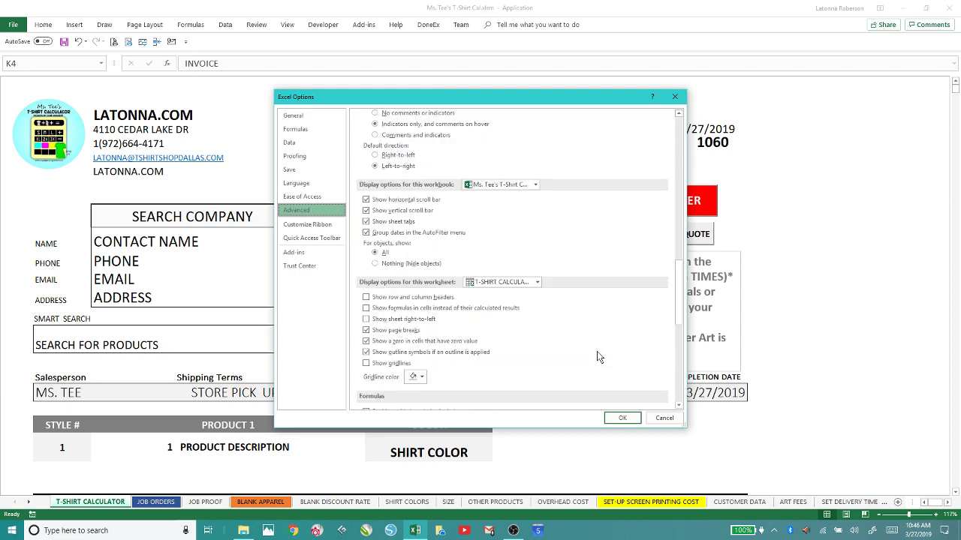
scroll(594, 358, "up", 12)
Recheck the Formulas page, accept the options with OK, and click CREATE ORDER for a new order.
left_click(300, 129)
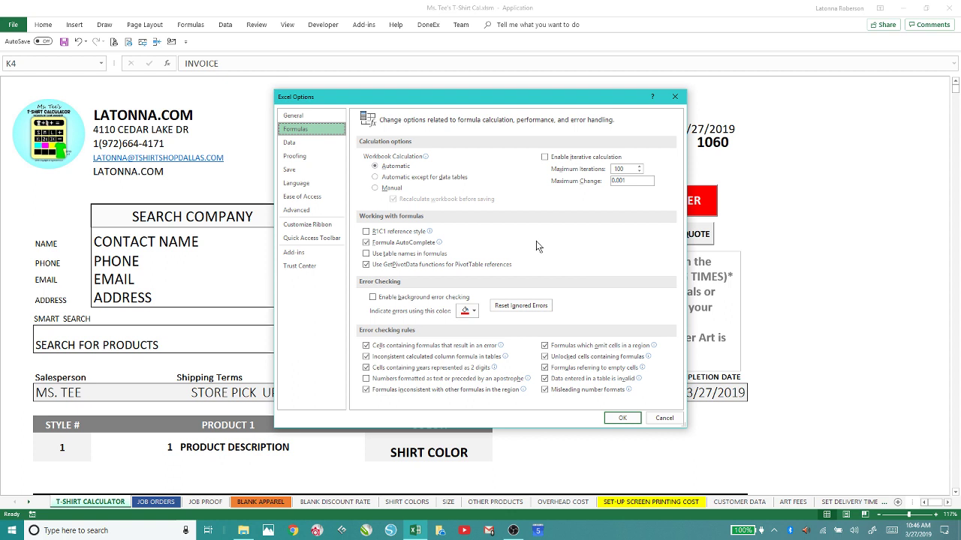
left_click(622, 419)
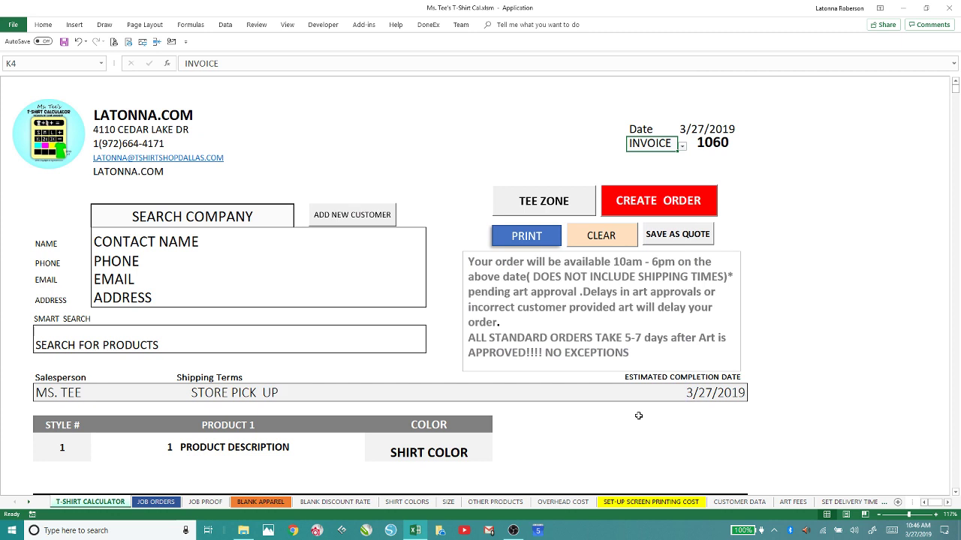
left_click(666, 211)
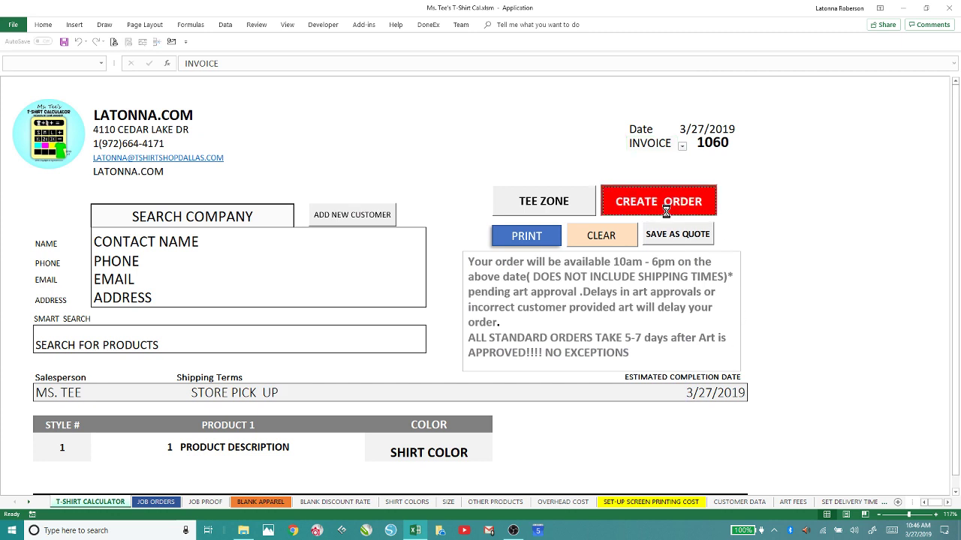